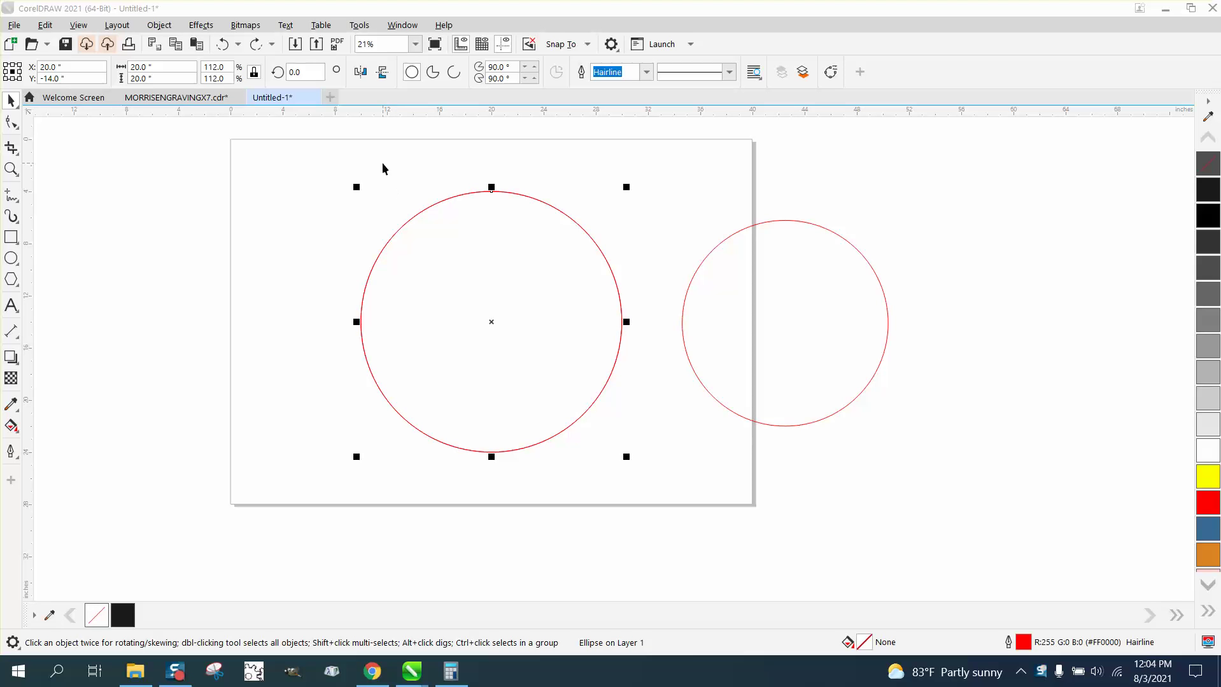
# Make a concentric copy of the 20-inch circle on the page, sized to 10 inches in diameter.
pyautogui.click(168, 68)
pyautogui.write('10')
pyautogui.press('Return')
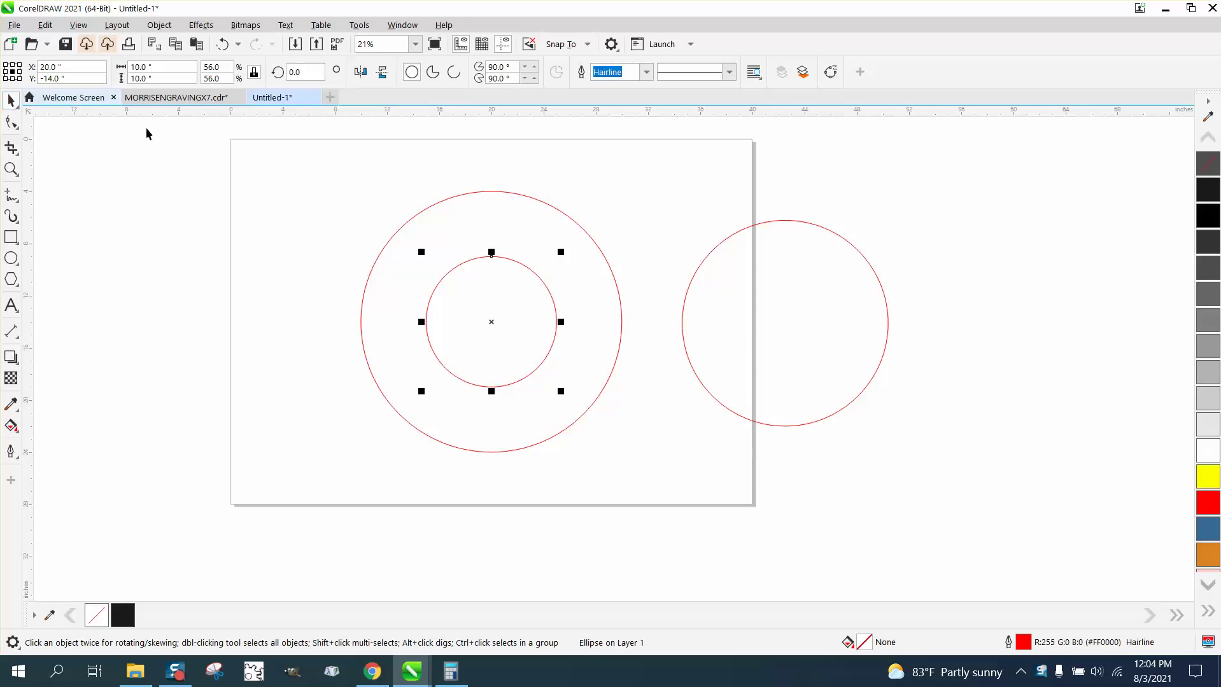
# Align the left edges of the 10-inch and 20-inch circles.
pyautogui.moveTo(338, 164); pyautogui.dragTo(657, 474)
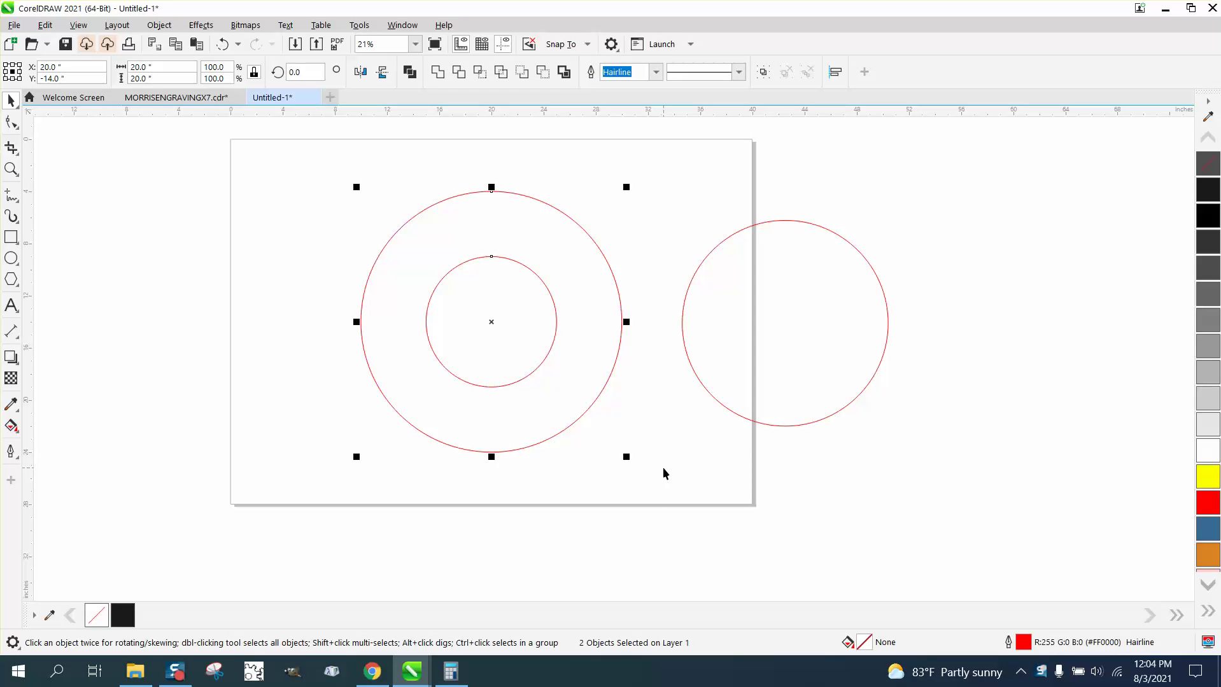
pyautogui.press('l')
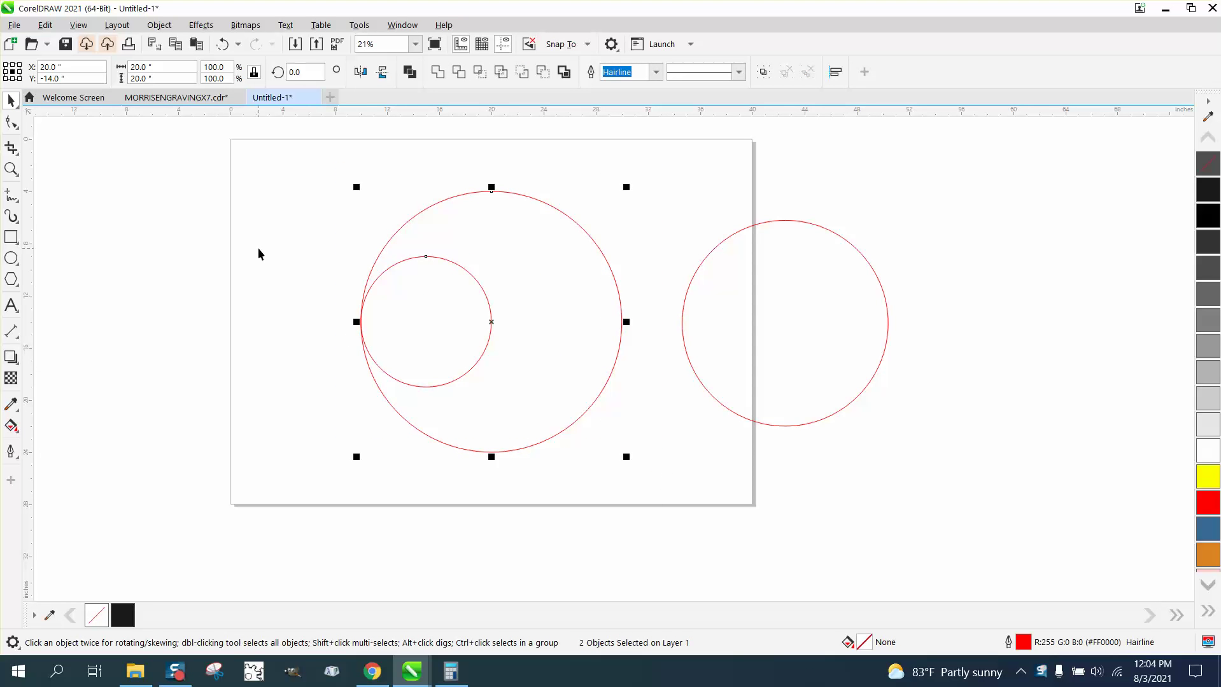
pyautogui.click(304, 294)
# Move the 10-inch circle's rotation centre to the centre of the 20-inch circle.
pyautogui.click(425, 256)
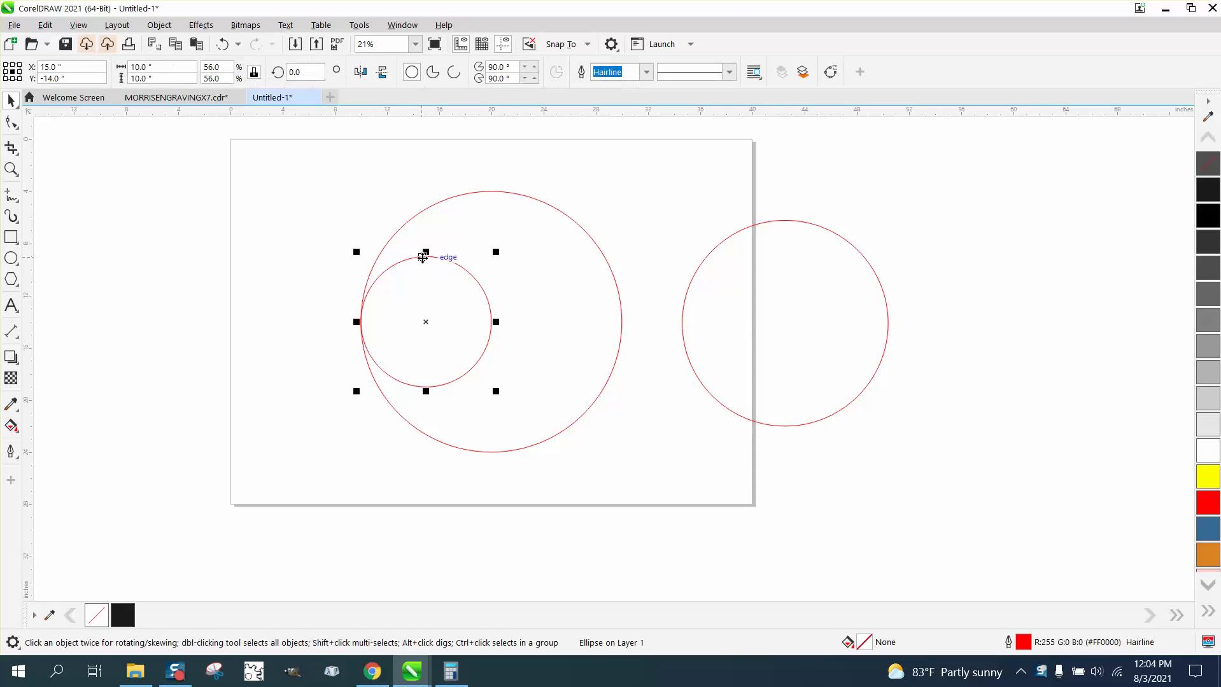
pyautogui.click(426, 322)
pyautogui.moveTo(425, 322)
pyautogui.mouseDown()
pyautogui.moveTo(489, 322)
pyautogui.moveTo(476, 334)
pyautogui.mouseUp()
pyautogui.click(222, 44)
pyautogui.click(425, 320)
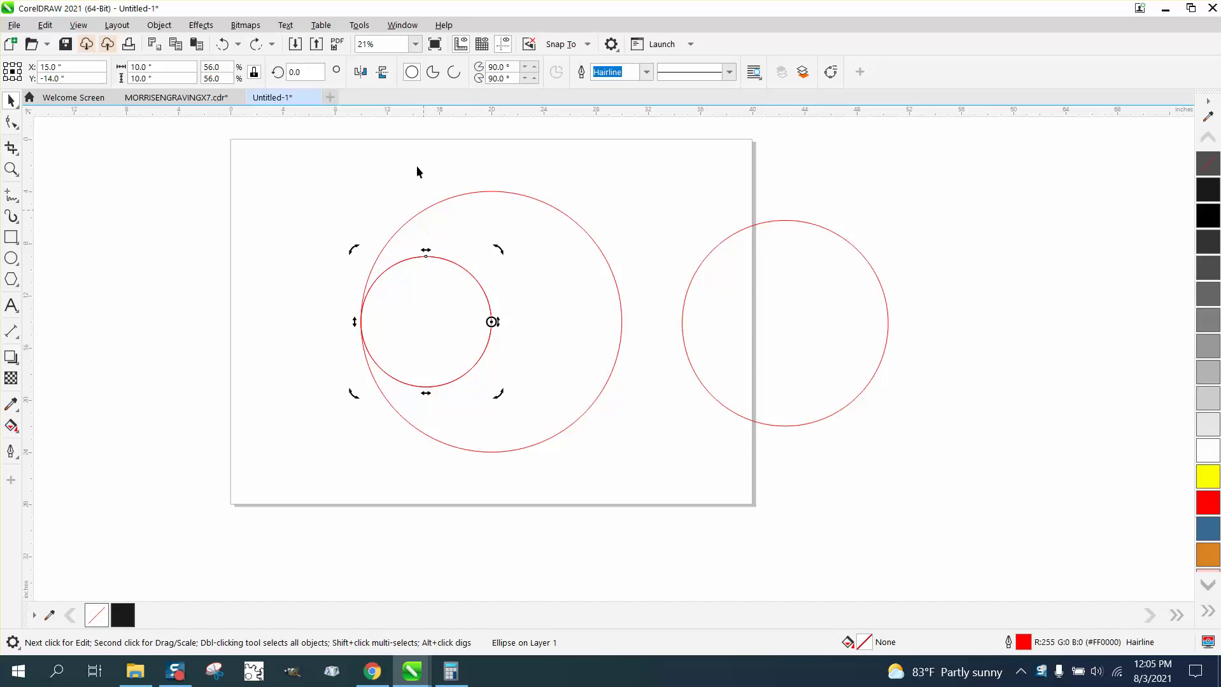
# Create a copy of the 10-inch circle rotated by 10 degrees about the large circle's centre.
pyautogui.click(305, 72)
pyautogui.write('10')
pyautogui.press('Return')
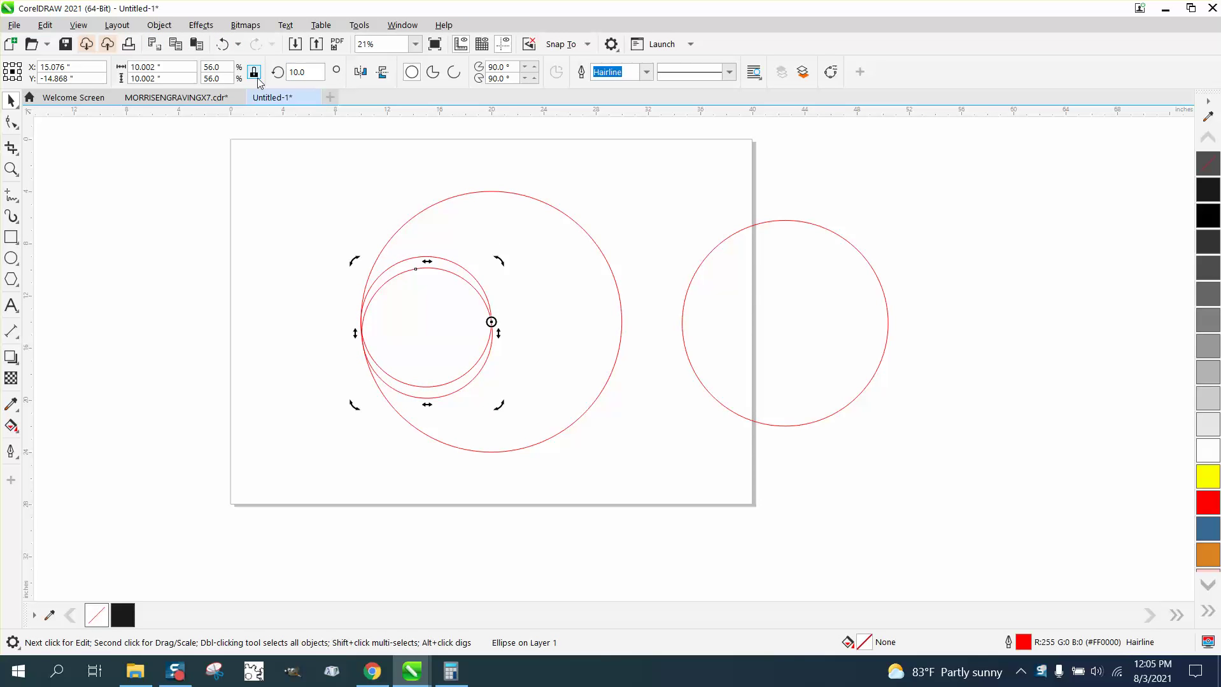
# Repeat the 10-degree rotated copy until the small circles complete the full turn inside the large circle.
pyautogui.hotkey('ctrl', 'r')
pyautogui.hotkey('ctrl', 'r')
pyautogui.hotkey('ctrl', 'r')
pyautogui.hotkey('ctrl', 'r')
pyautogui.hotkey('ctrl', 'r')
pyautogui.hotkey('ctrl', 'r')
pyautogui.hotkey('ctrl', 'r')
pyautogui.hotkey('ctrl', 'r')
pyautogui.hotkey('ctrl', 'r')
pyautogui.hotkey('ctrl', 'r')
pyautogui.hotkey('ctrl', 'r')
pyautogui.hotkey('ctrl', 'r')
pyautogui.hotkey('ctrl', 'r')
pyautogui.hotkey('ctrl', 'r')
pyautogui.hotkey('ctrl', 'r')
pyautogui.hotkey('ctrl', 'r')
pyautogui.hotkey('ctrl', 'r')
pyautogui.hotkey('ctrl', 'r')
pyautogui.hotkey('ctrl', 'r')
pyautogui.hotkey('ctrl', 'r')
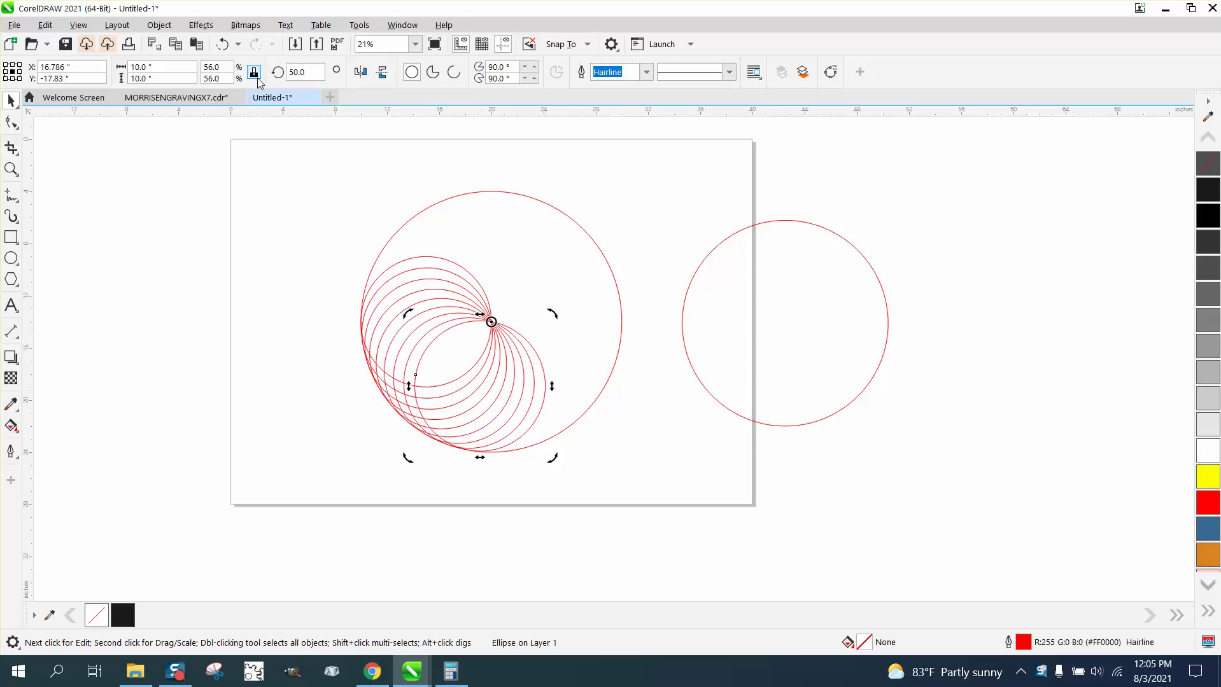
pyautogui.hotkey('ctrl', 'r')
pyautogui.hotkey('ctrl', 'r')
pyautogui.hotkey('ctrl', 'r')
pyautogui.hotkey('ctrl', 'r')
pyautogui.hotkey('ctrl', 'r')
pyautogui.hotkey('ctrl', 'r')
pyautogui.hotkey('ctrl', 'r')
pyautogui.hotkey('ctrl', 'r')
pyautogui.hotkey('ctrl', 'r')
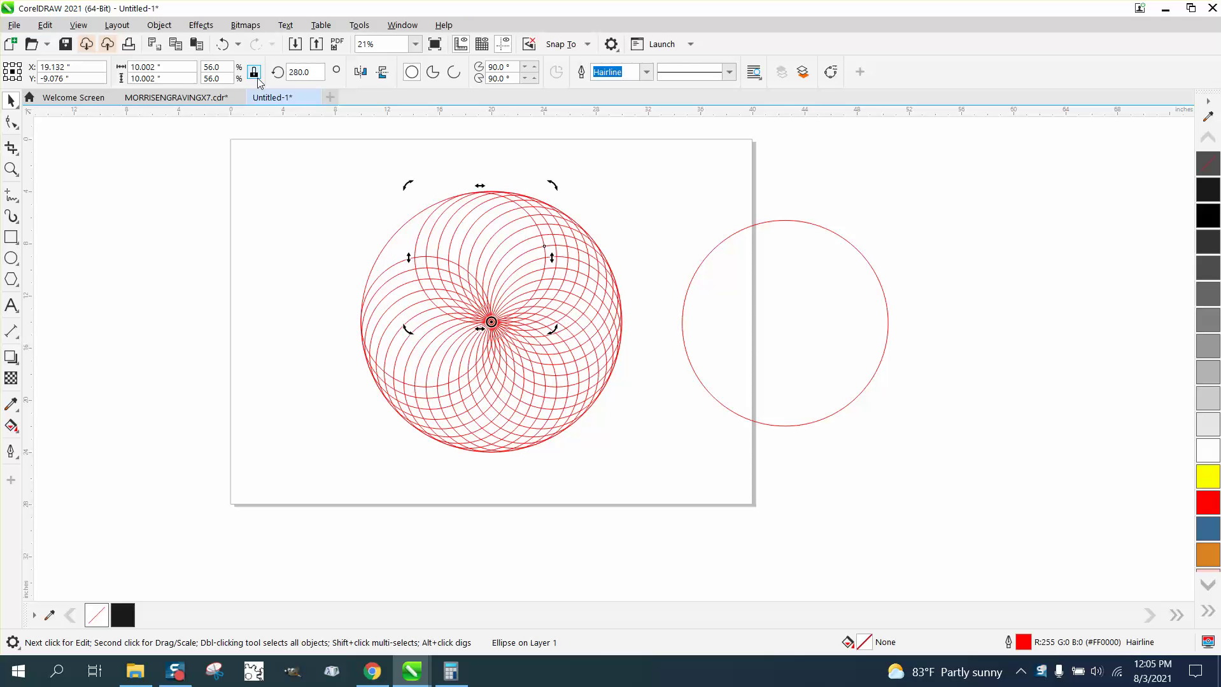
pyautogui.hotkey('ctrl', 'r')
pyautogui.hotkey('ctrl', 'r')
pyautogui.hotkey('ctrl', 'r')
pyautogui.hotkey('ctrl', 'r')
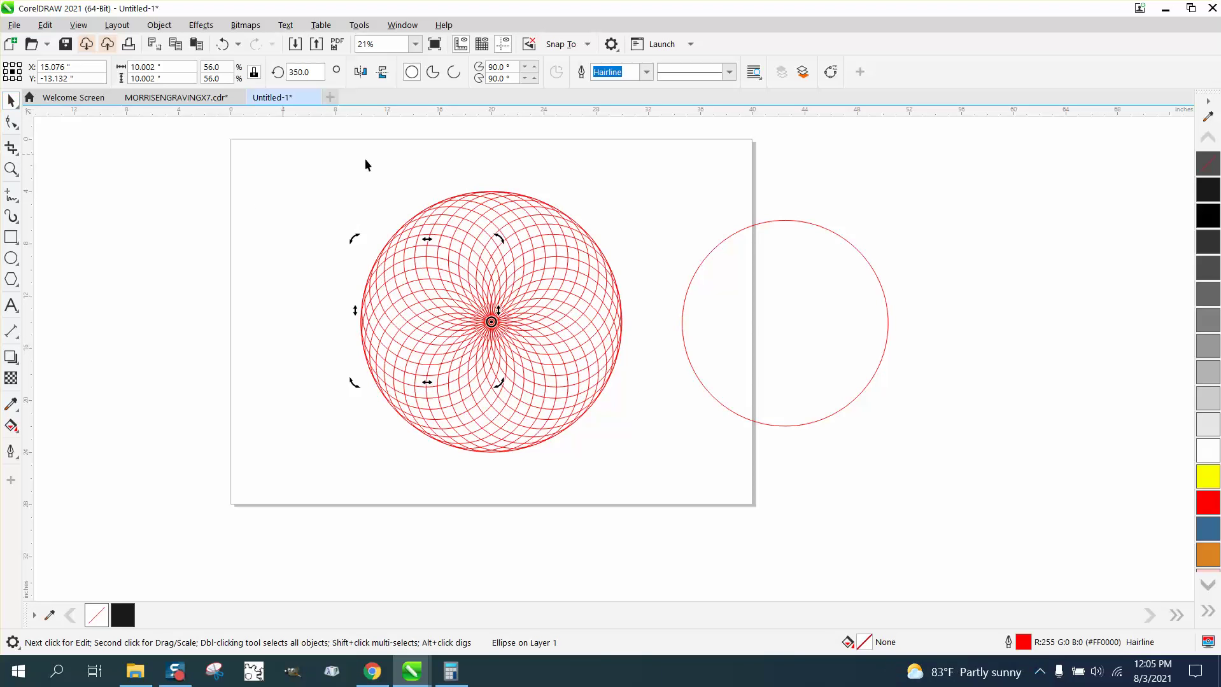
# Group the large circle and all the rotated small circles.
pyautogui.moveTo(338, 179); pyautogui.dragTo(661, 482)
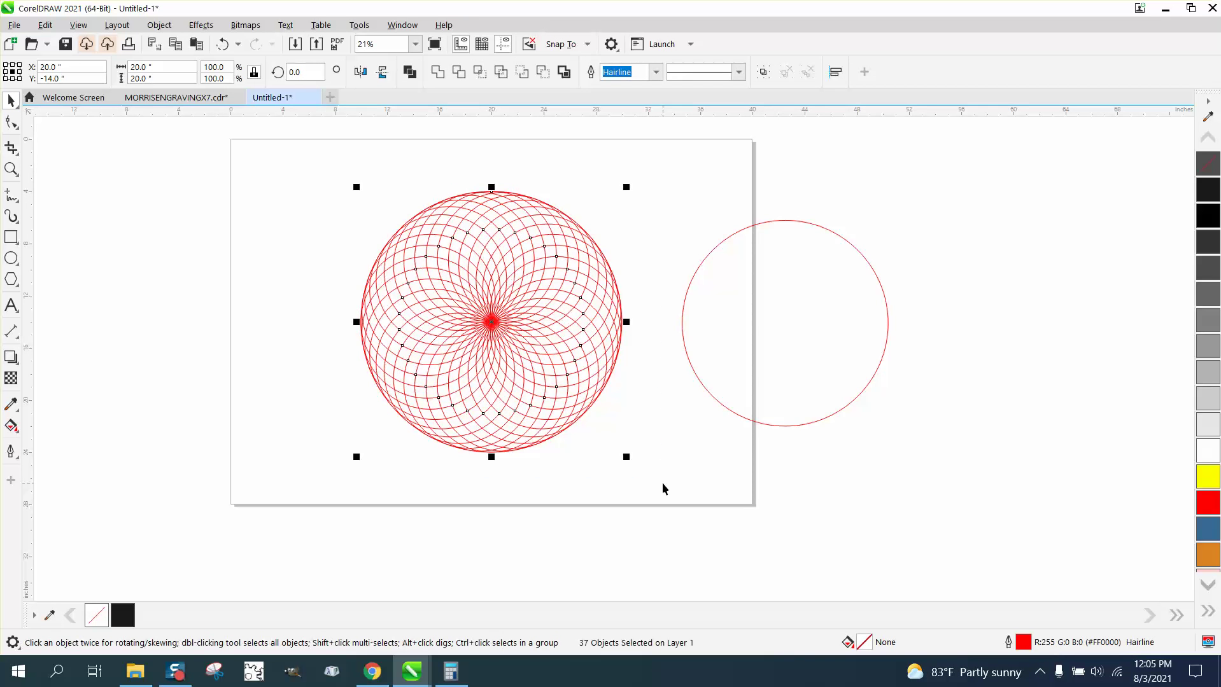
pyautogui.click(159, 25)
pyautogui.moveTo(210, 278)
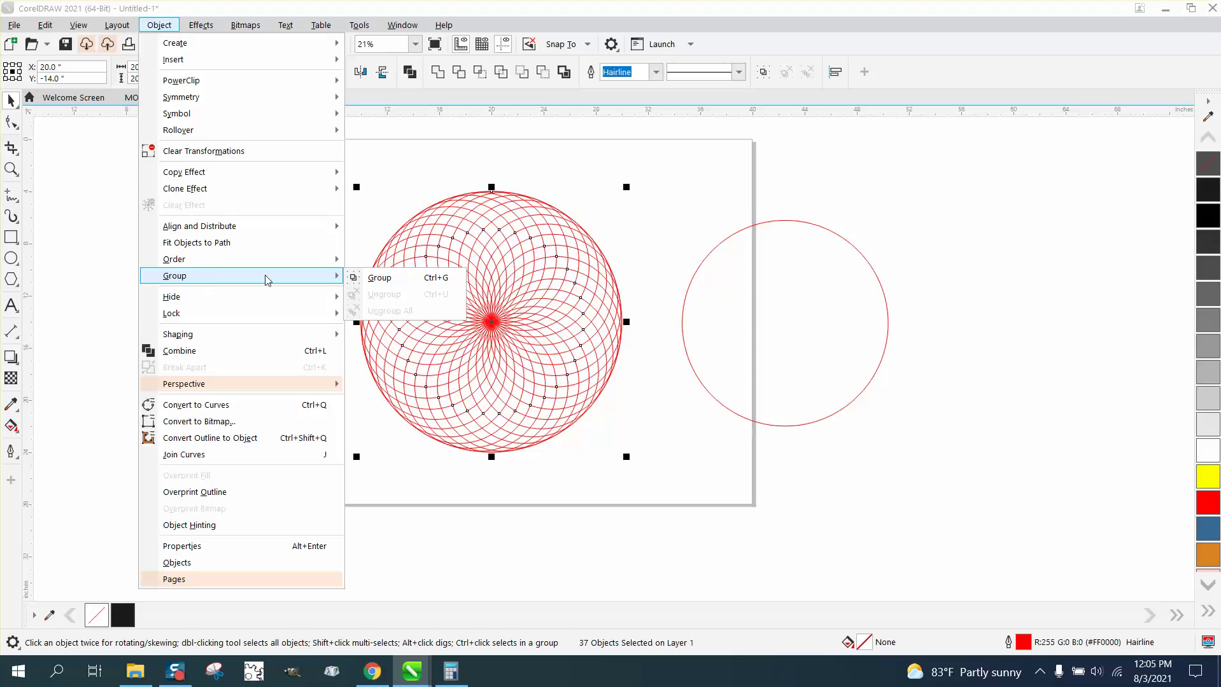
pyautogui.click(381, 277)
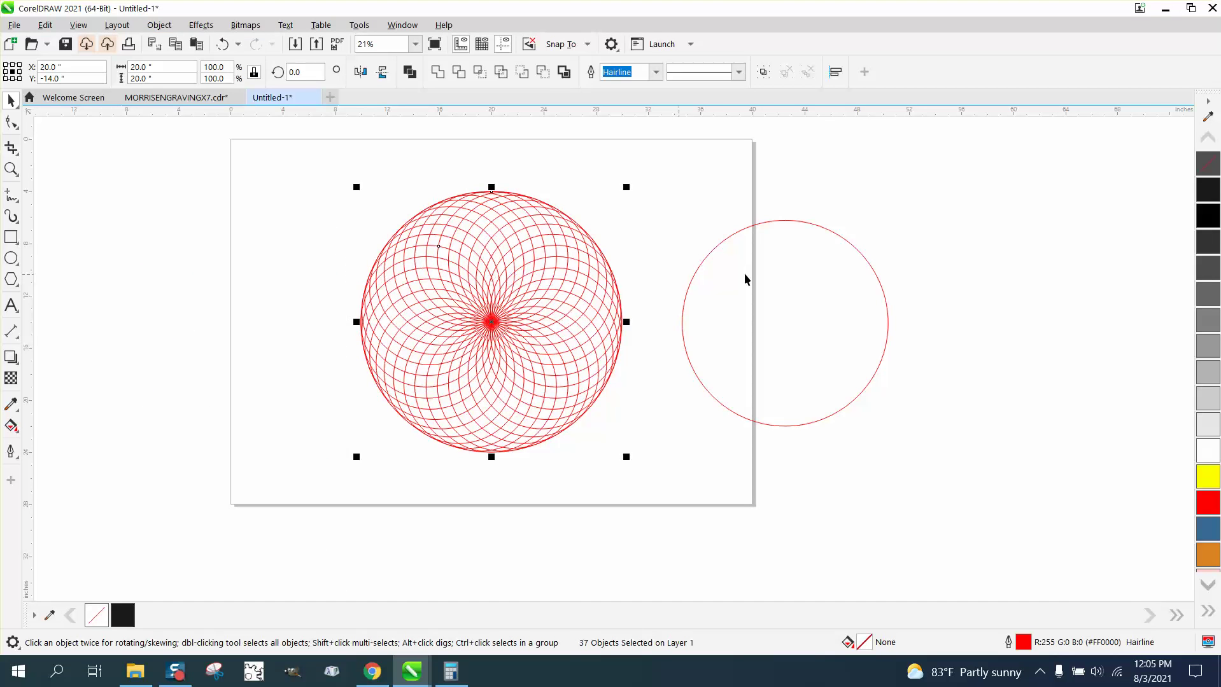
# Give the separate circle beside the pattern a dark #1A1A1A outline and centre it on the page.
pyautogui.click(787, 221)
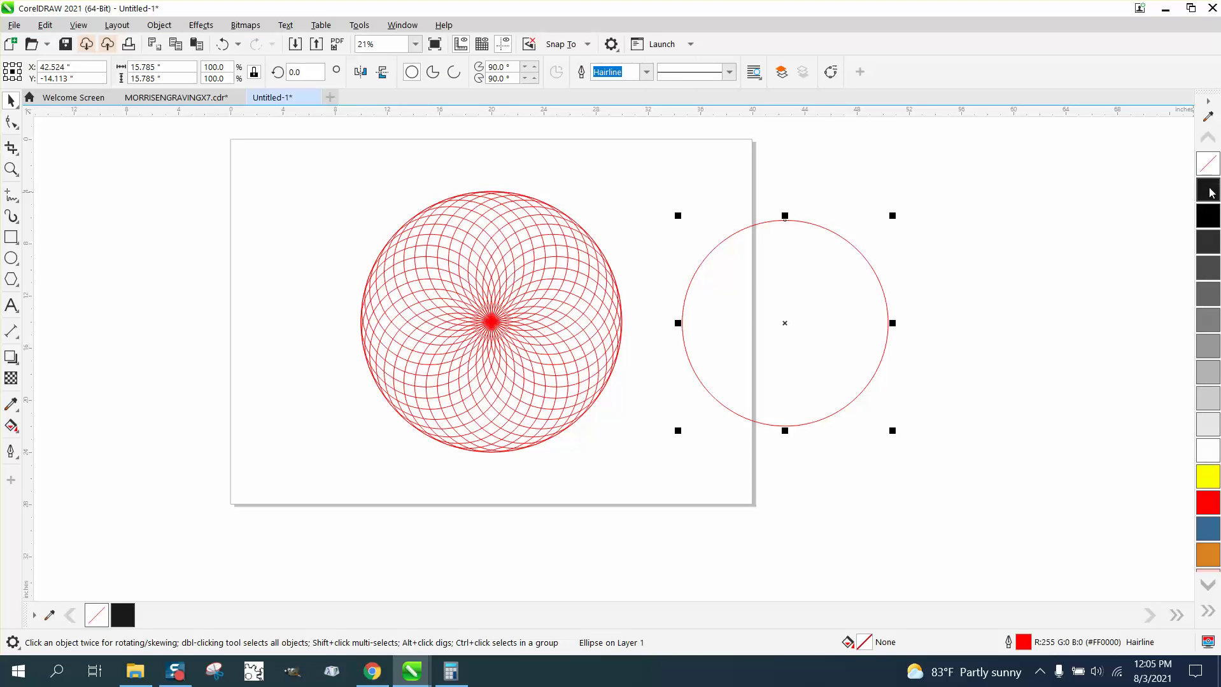
pyautogui.rightClick(1211, 192)
pyautogui.press('p')
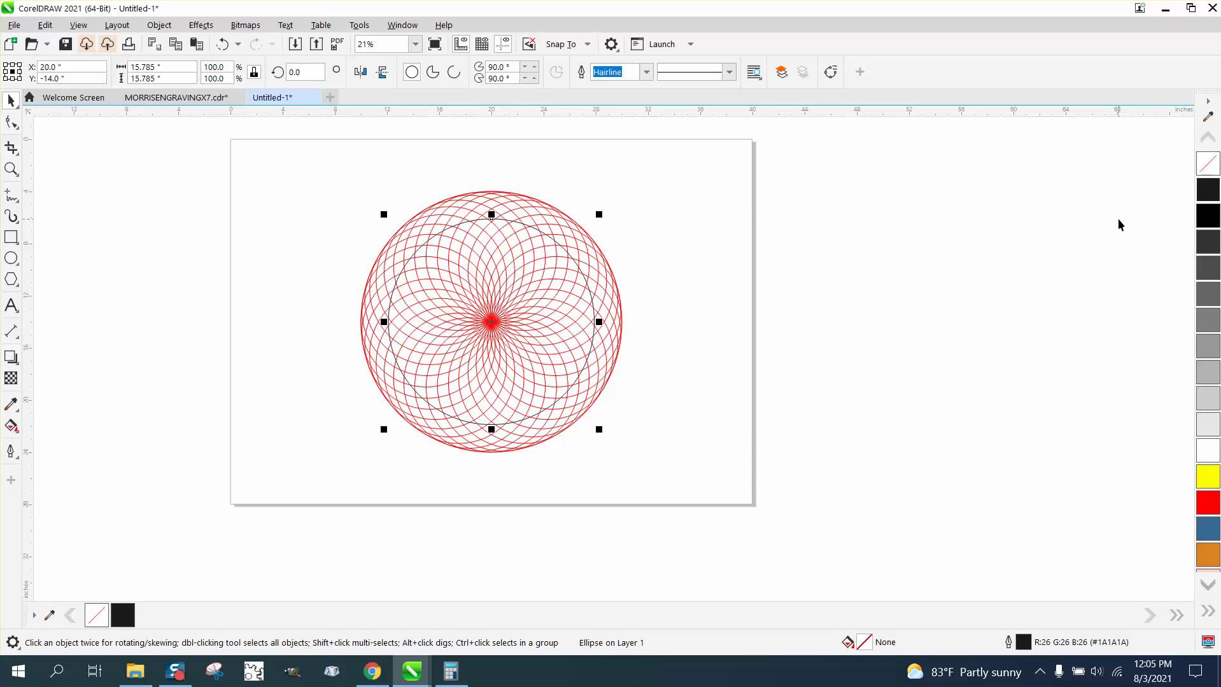
# Try to scale the dark circle proportionally about its centre to match the pattern's line intersections.
pyautogui.click(12, 169)
pyautogui.moveTo(434, 200); pyautogui.dragTo(606, 297)
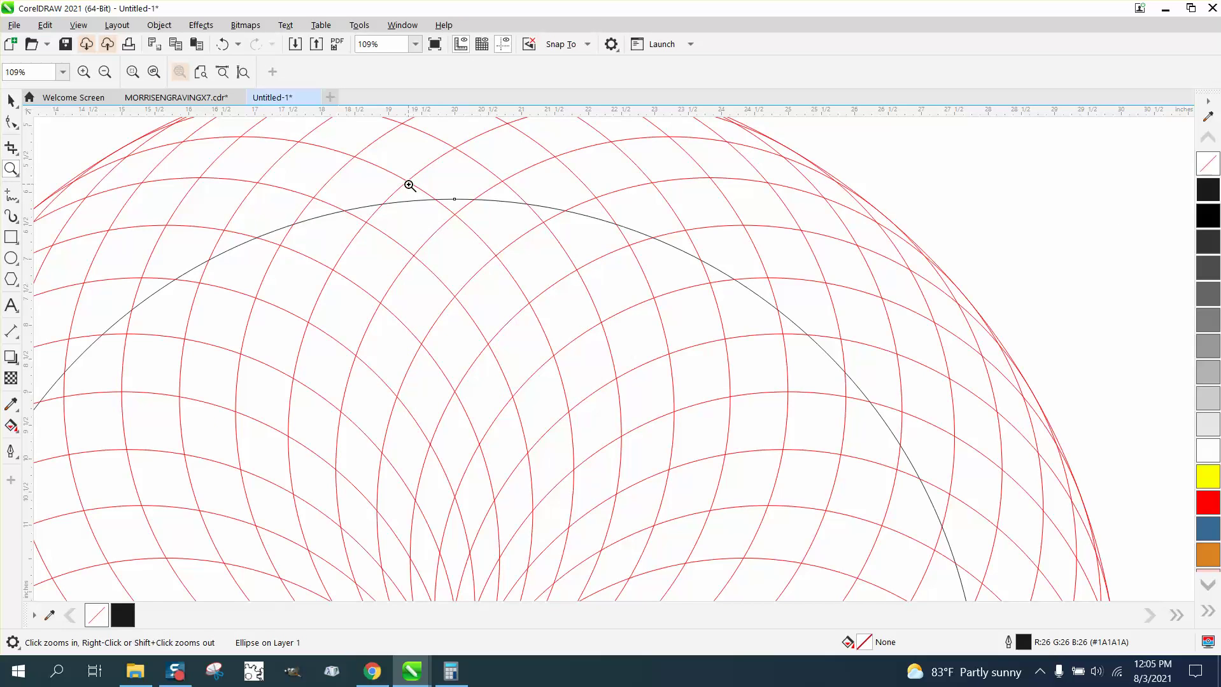
pyautogui.scroll(-4, 436, 210)
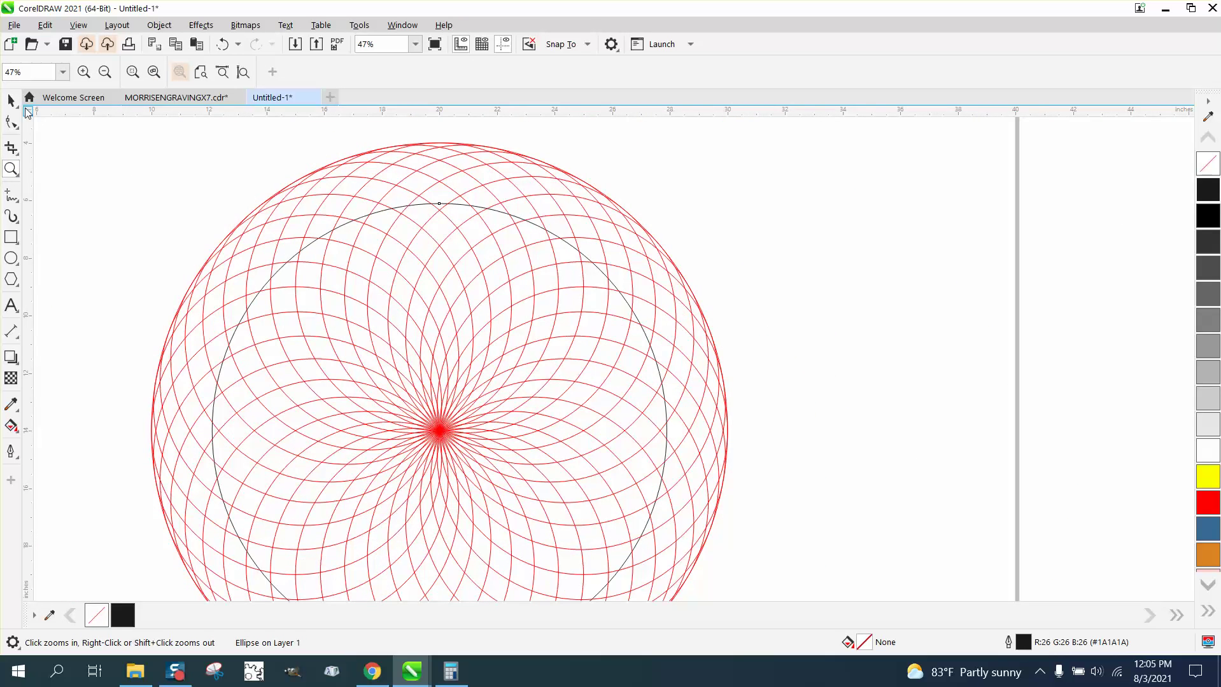
pyautogui.click(11, 100)
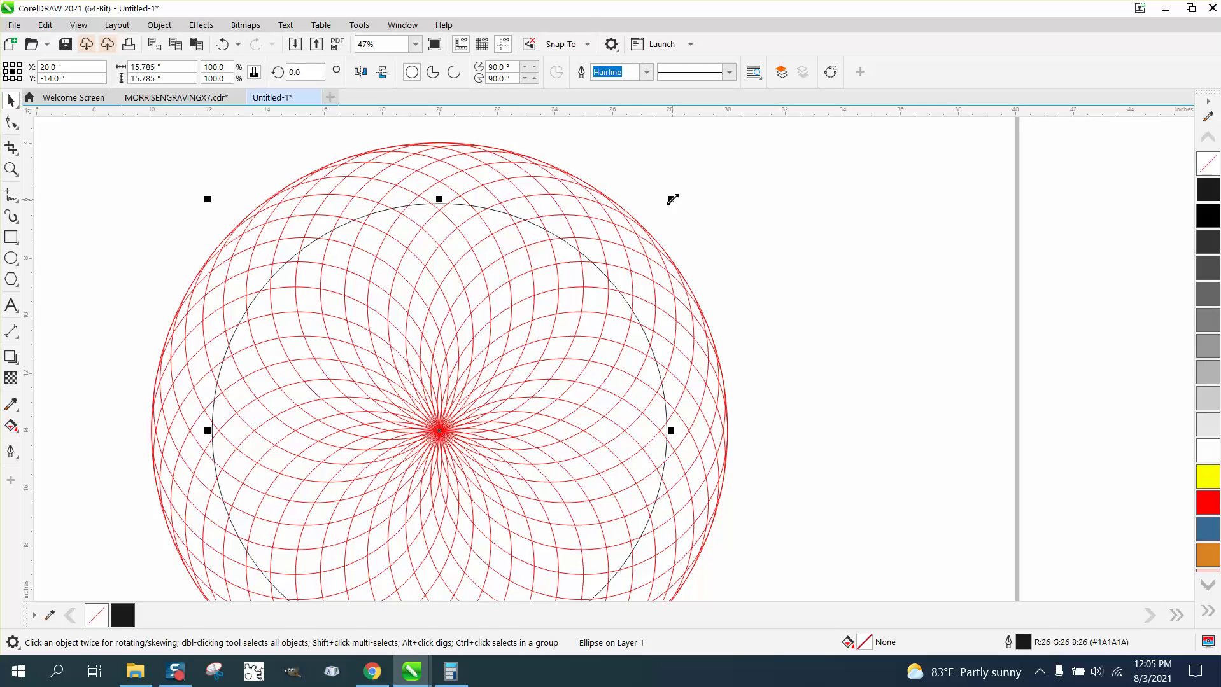
pyautogui.moveTo(673, 198)
pyautogui.mouseDown()
pyautogui.moveTo(681, 185)
pyautogui.moveTo(679, 200)
pyautogui.mouseUp()
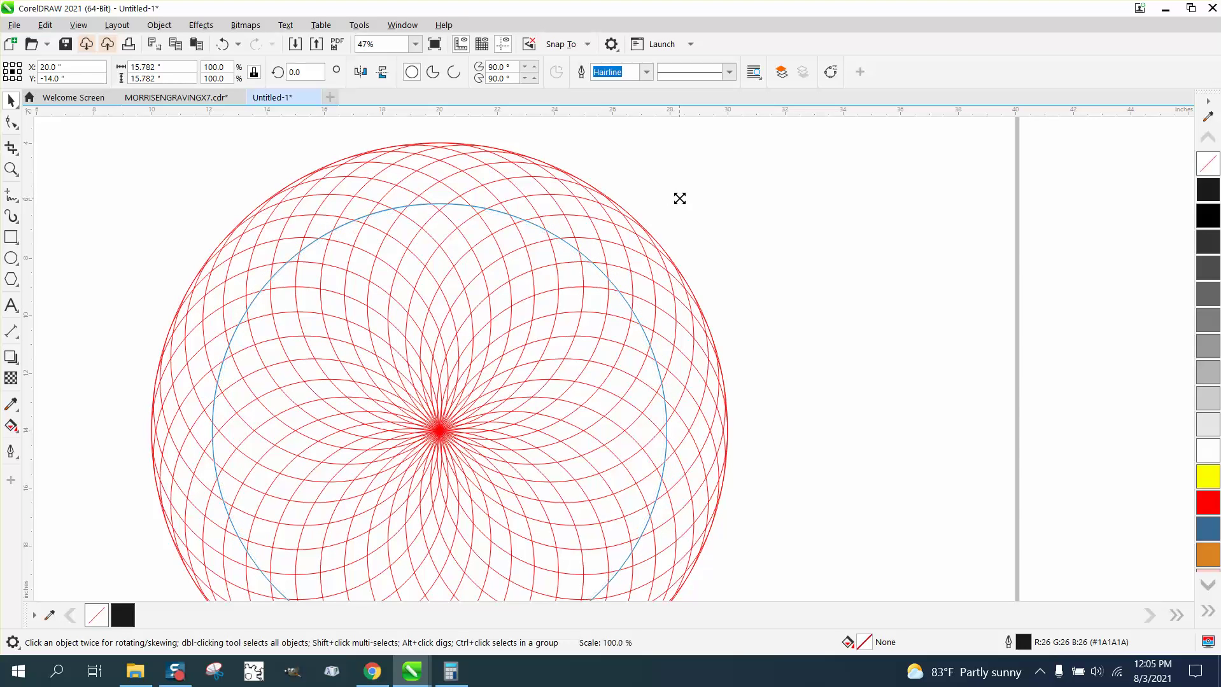
# Shrink the dark circle's height about its centre to about 15.32 inches, snapping its top to the nearest pattern intersection.
pyautogui.click(11, 169)
pyautogui.moveTo(280, 164); pyautogui.dragTo(563, 270)
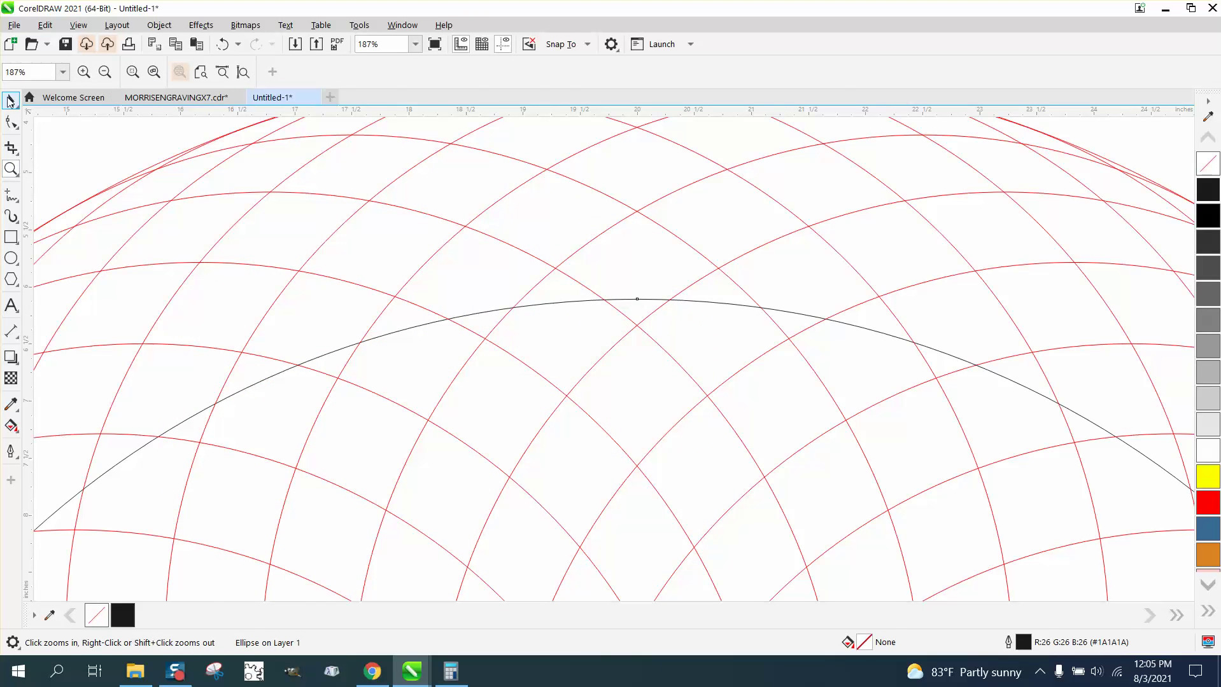
pyautogui.click(11, 100)
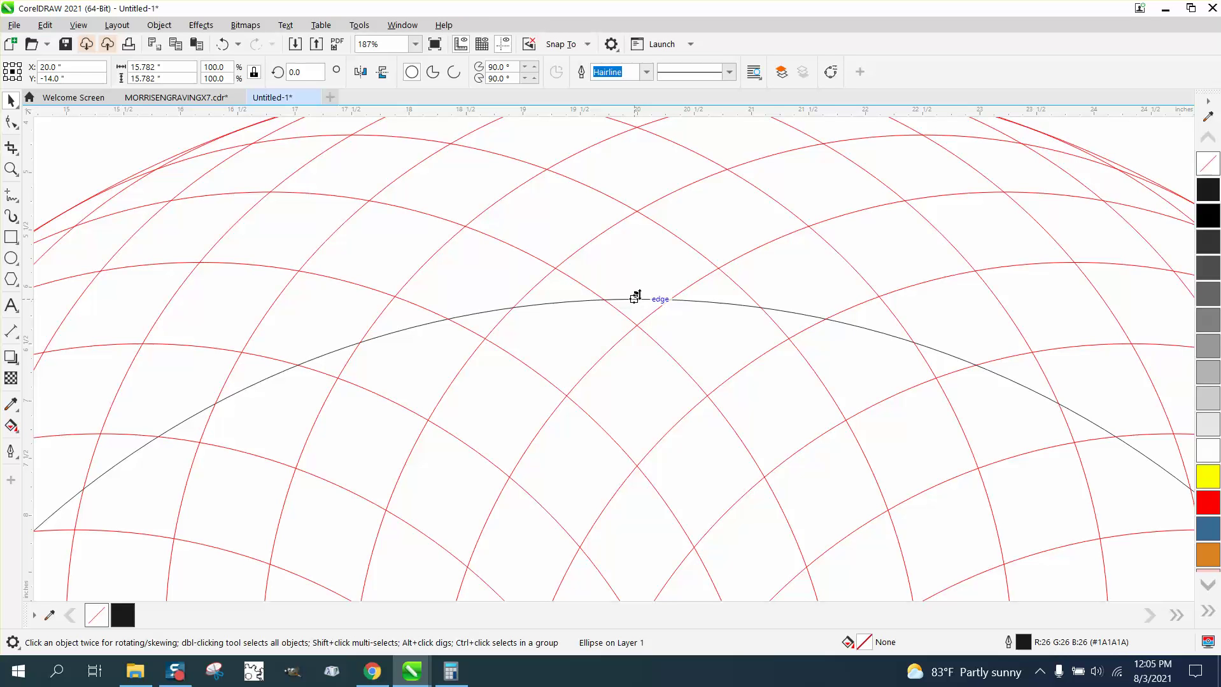
pyautogui.moveTo(636, 296); pyautogui.dragTo(637, 320)
pyautogui.scroll(-5, 581, 280)
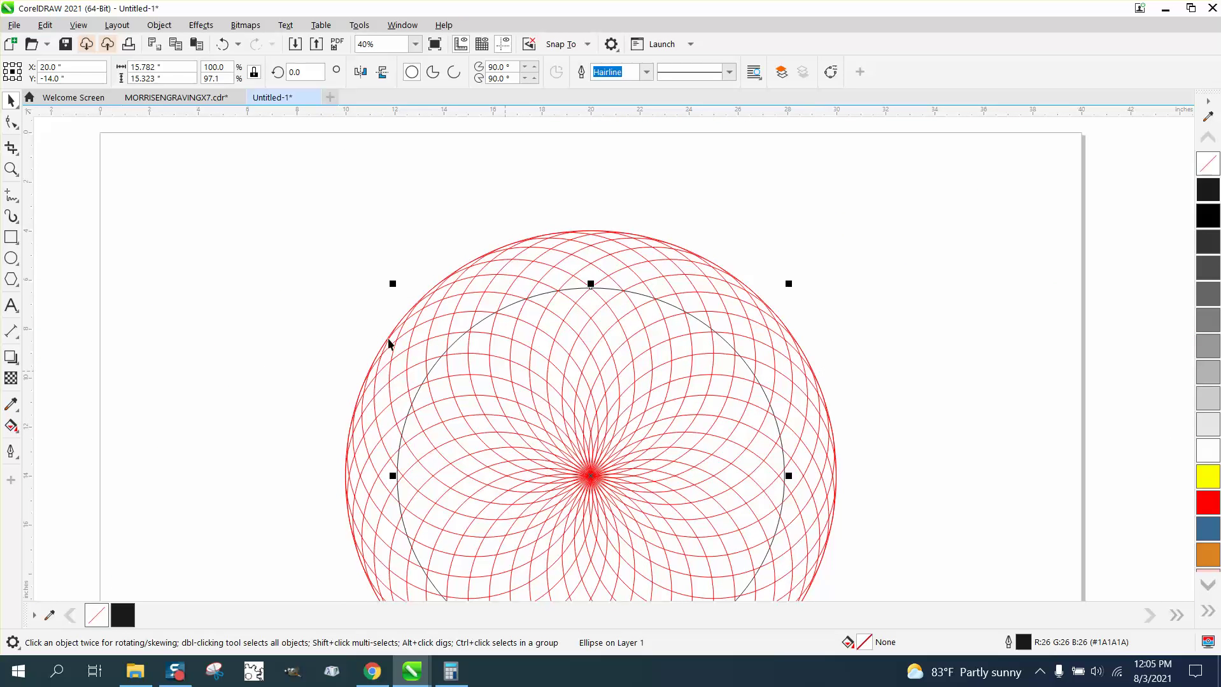
# Shrink the dark circle's width about its centre to about 15.32 inches, snapping its right edge to the pattern intersection.
pyautogui.click(11, 169)
pyautogui.moveTo(681, 441); pyautogui.dragTo(859, 510)
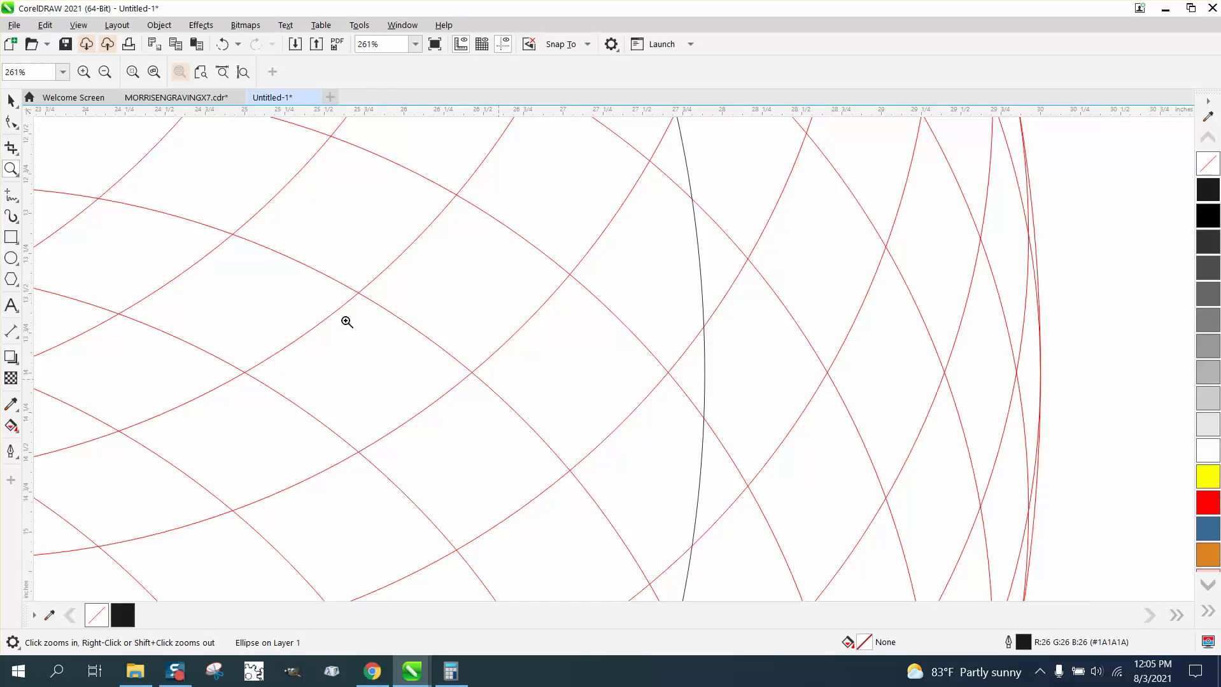
pyautogui.click(11, 100)
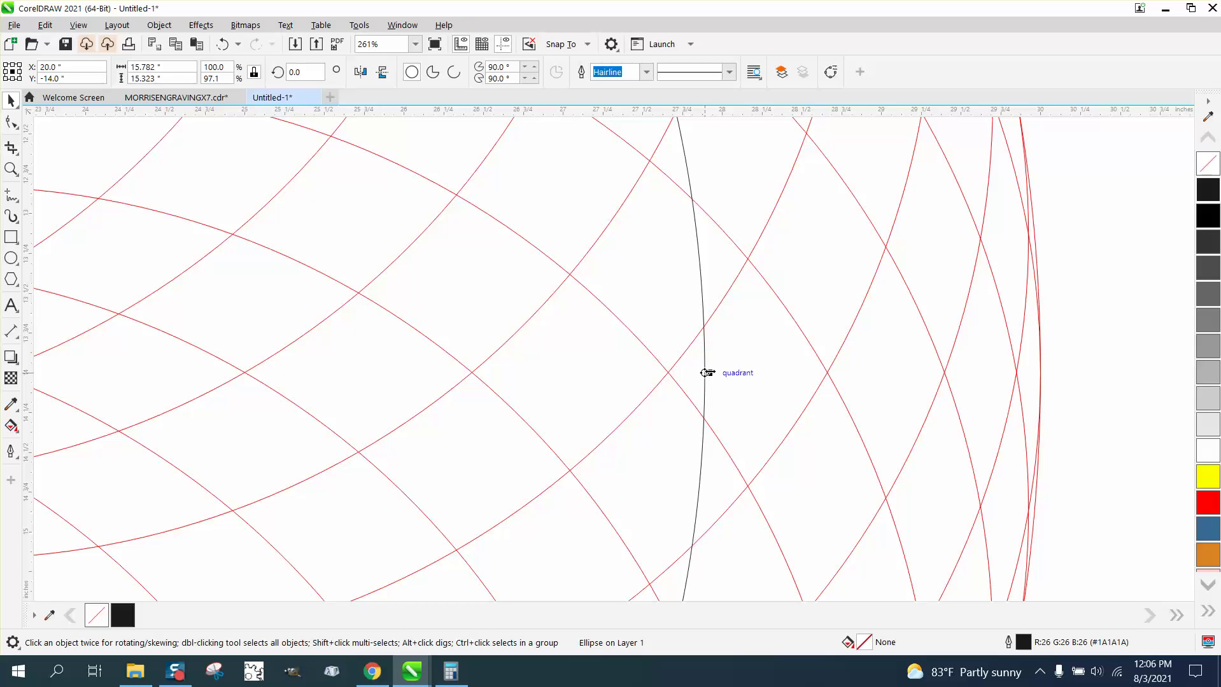
pyautogui.moveTo(707, 373); pyautogui.dragTo(669, 372)
# Make an enlarged concentric copy of the dark circle, about 16.43 inches in diameter.
pyautogui.scroll(-3, 655, 379)
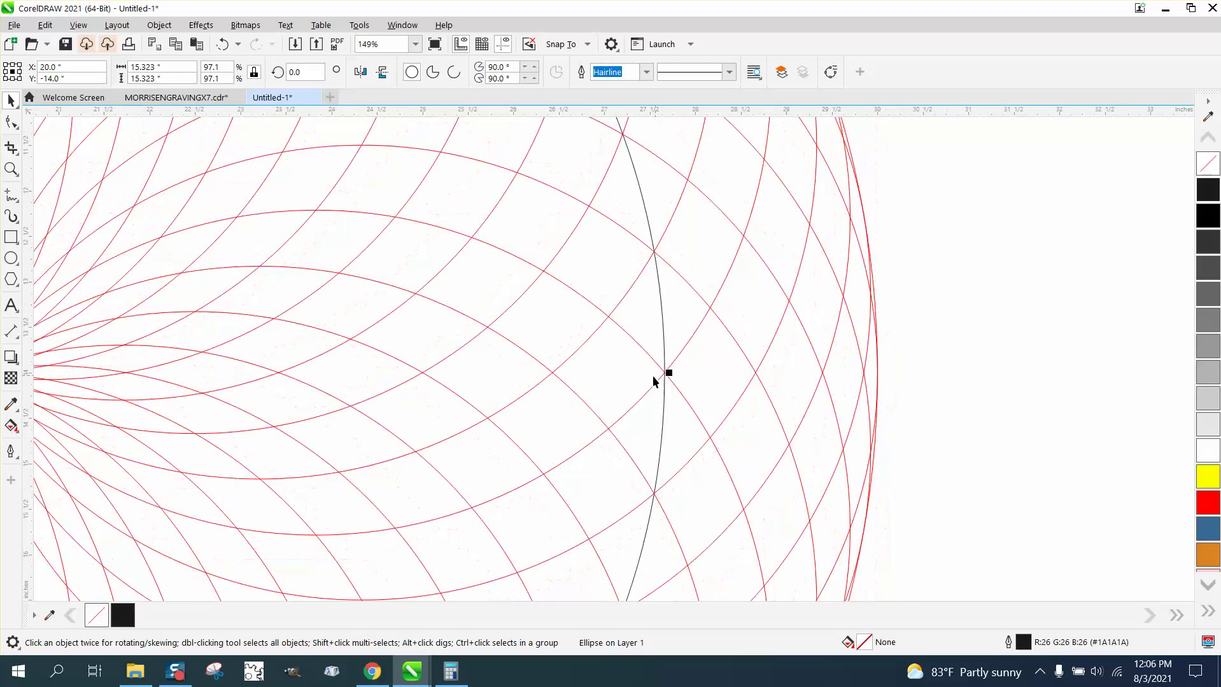
pyautogui.scroll(-7, 656, 379)
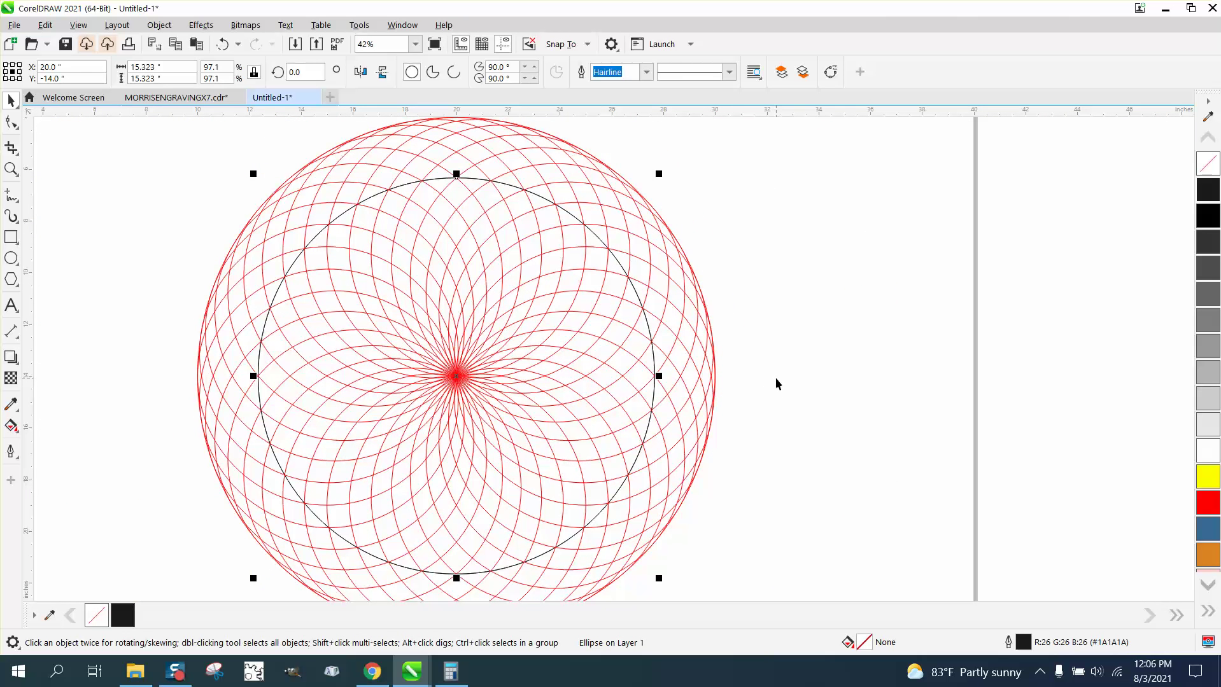
pyautogui.moveTo(658, 174); pyautogui.dragTo(681, 158)
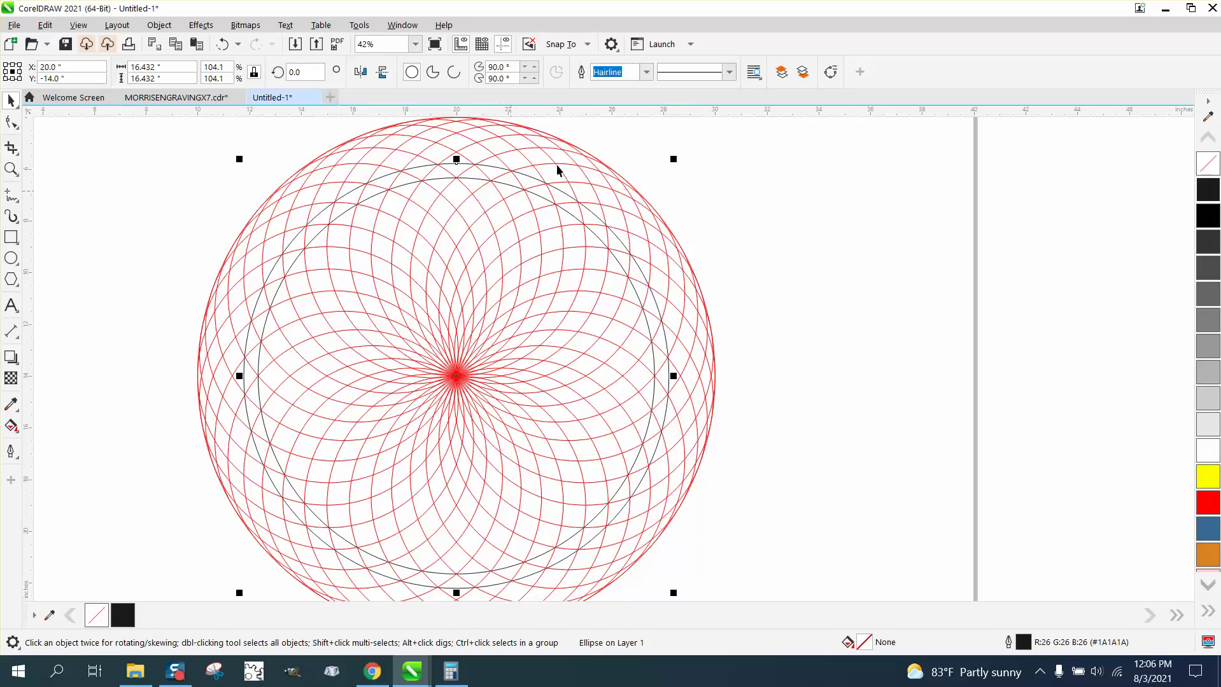
# Stretch the larger dark circle's height about its centre to about 17.32 inches, snapping its top to the next pattern intersection.
pyautogui.click(11, 169)
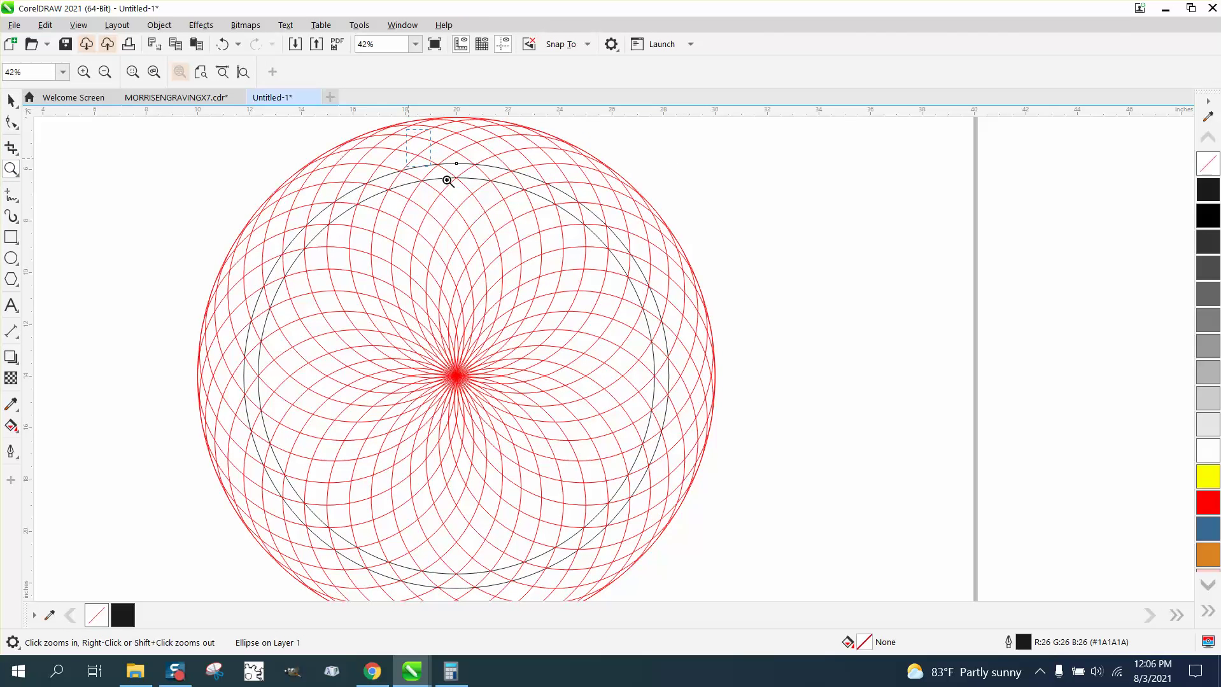
pyautogui.click(501, 185)
pyautogui.moveTo(420, 219); pyautogui.dragTo(597, 340)
pyautogui.click(11, 100)
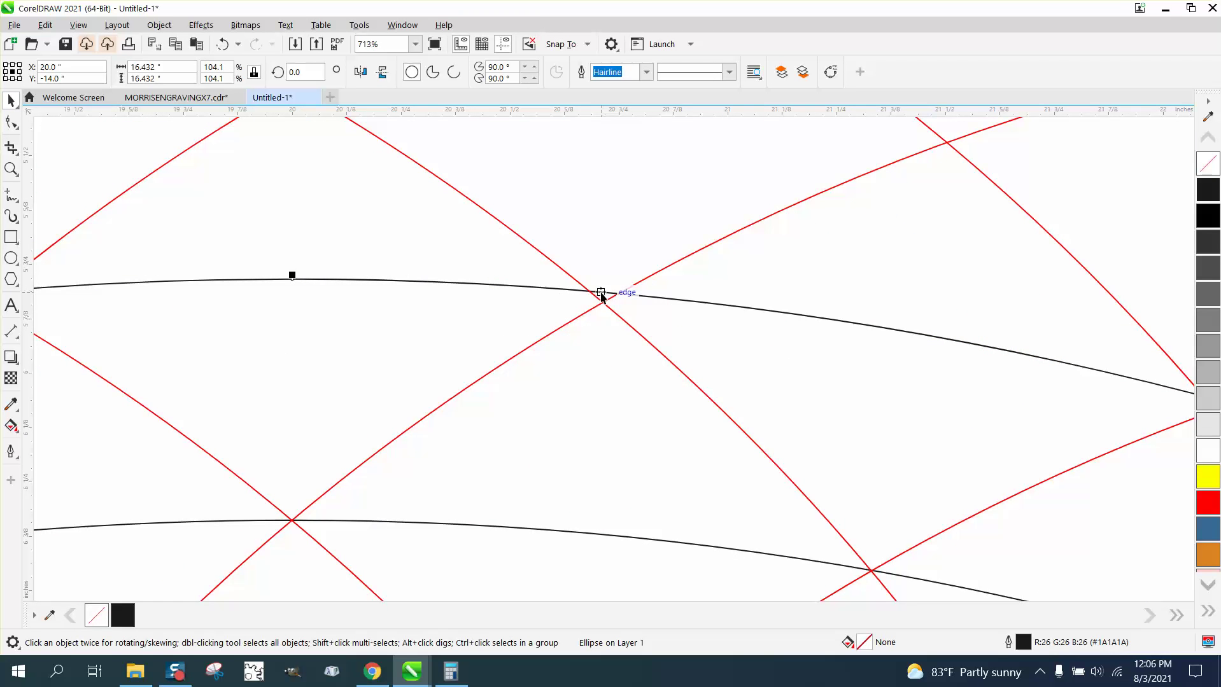
pyautogui.click(603, 294)
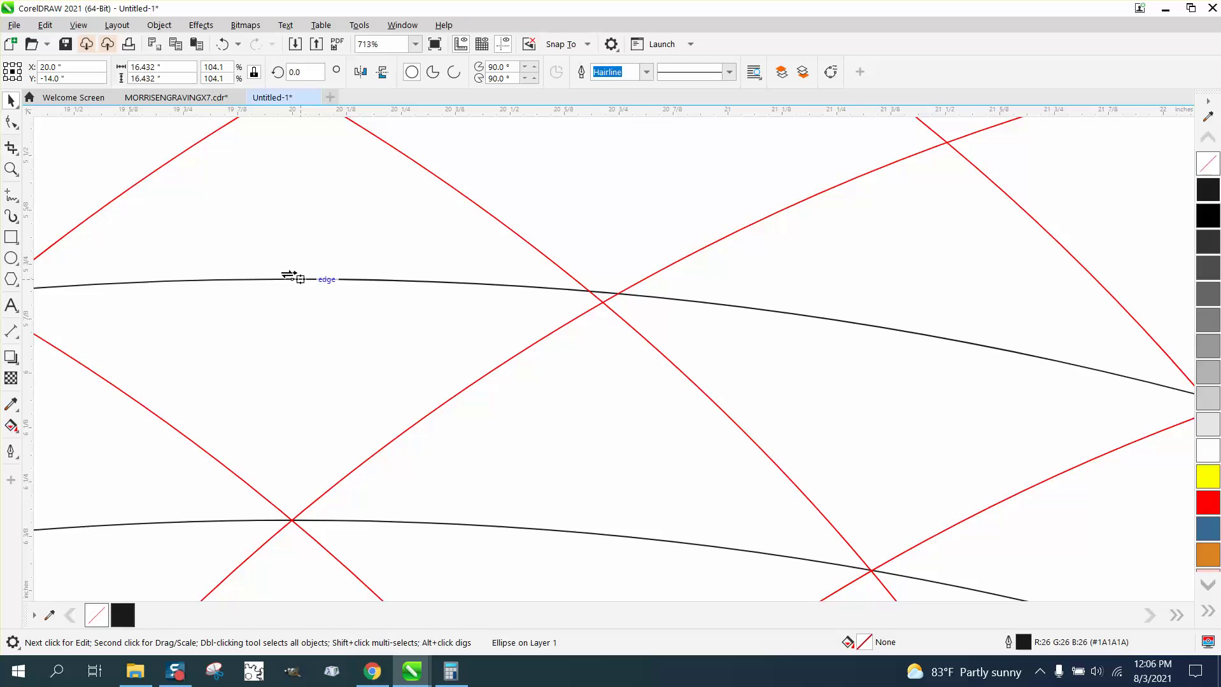
pyautogui.scroll(-1, 319, 290)
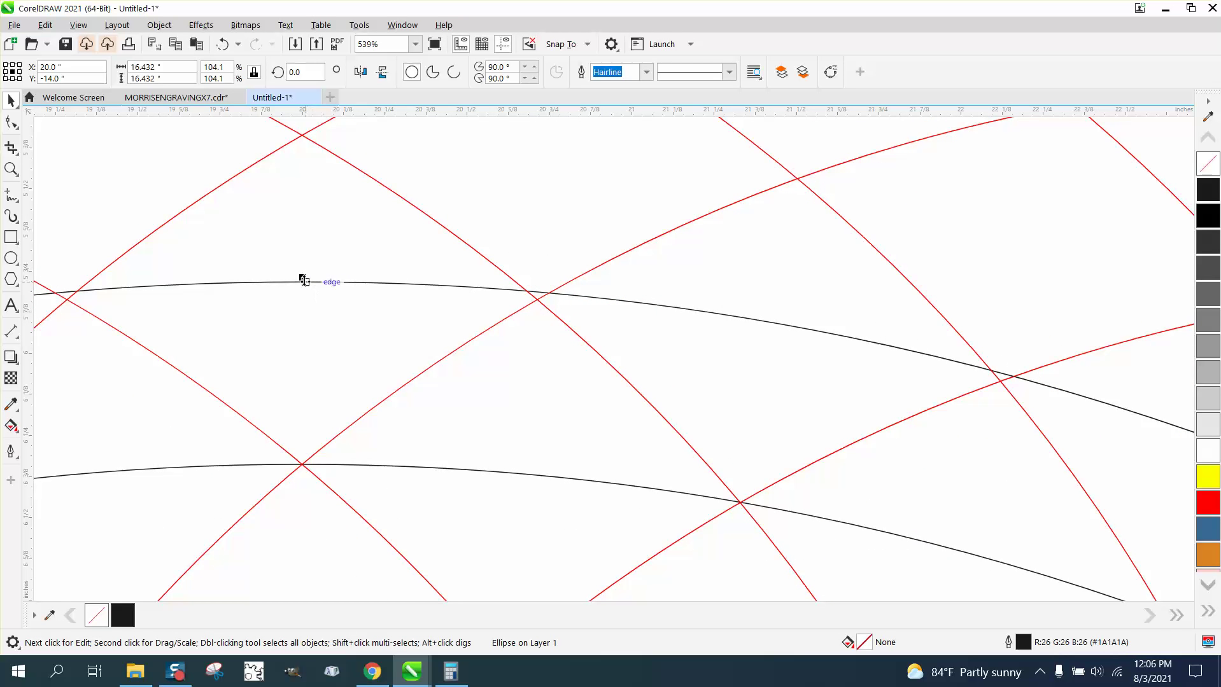
pyautogui.moveTo(303, 281); pyautogui.dragTo(303, 135)
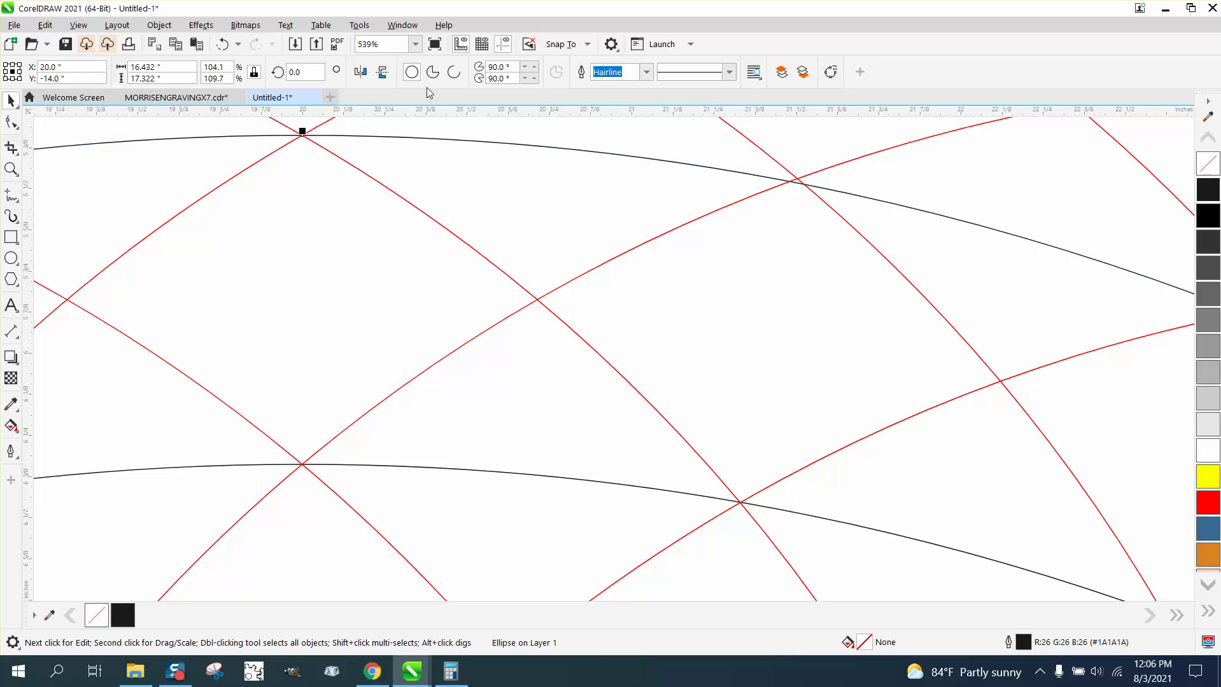
# Check which snapping targets are enabled for the document.
pyautogui.click(587, 45)
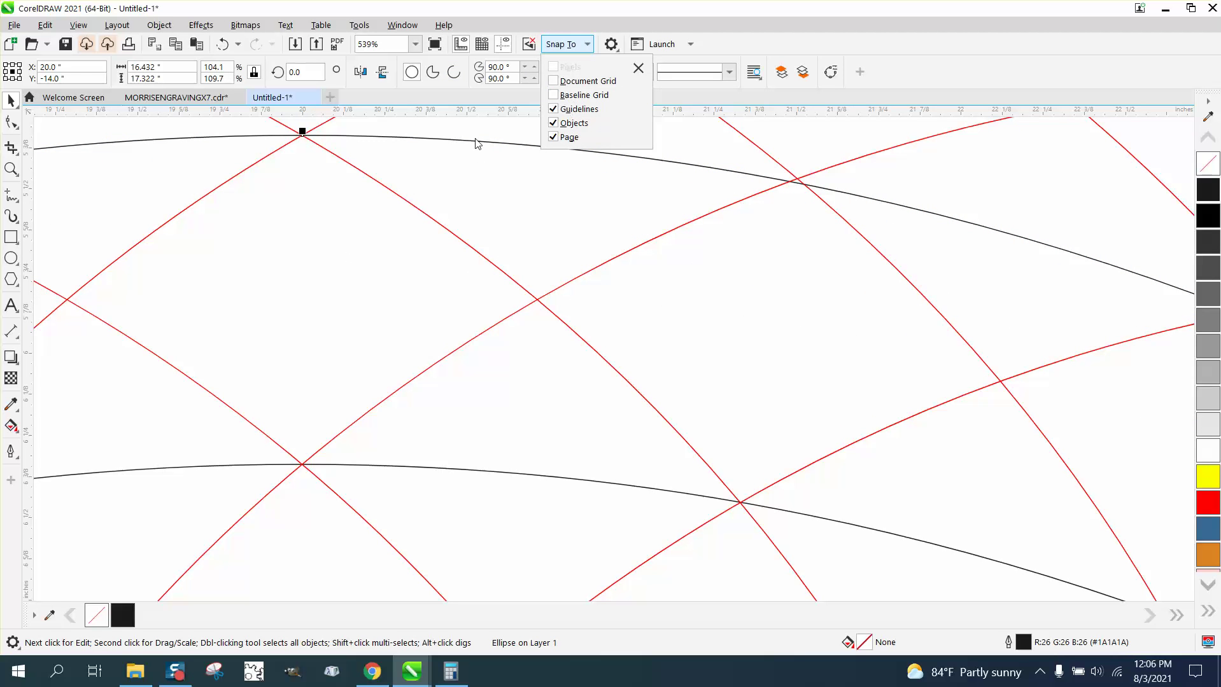
pyautogui.click(303, 205)
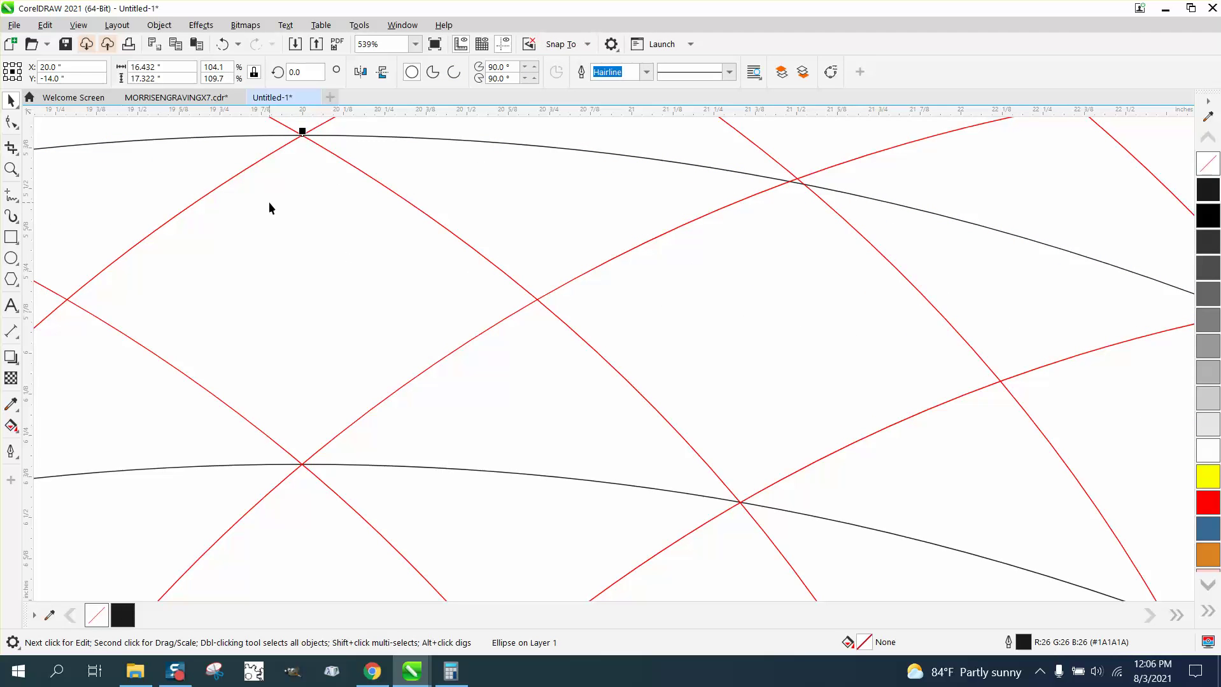
pyautogui.scroll(-3, 295, 230)
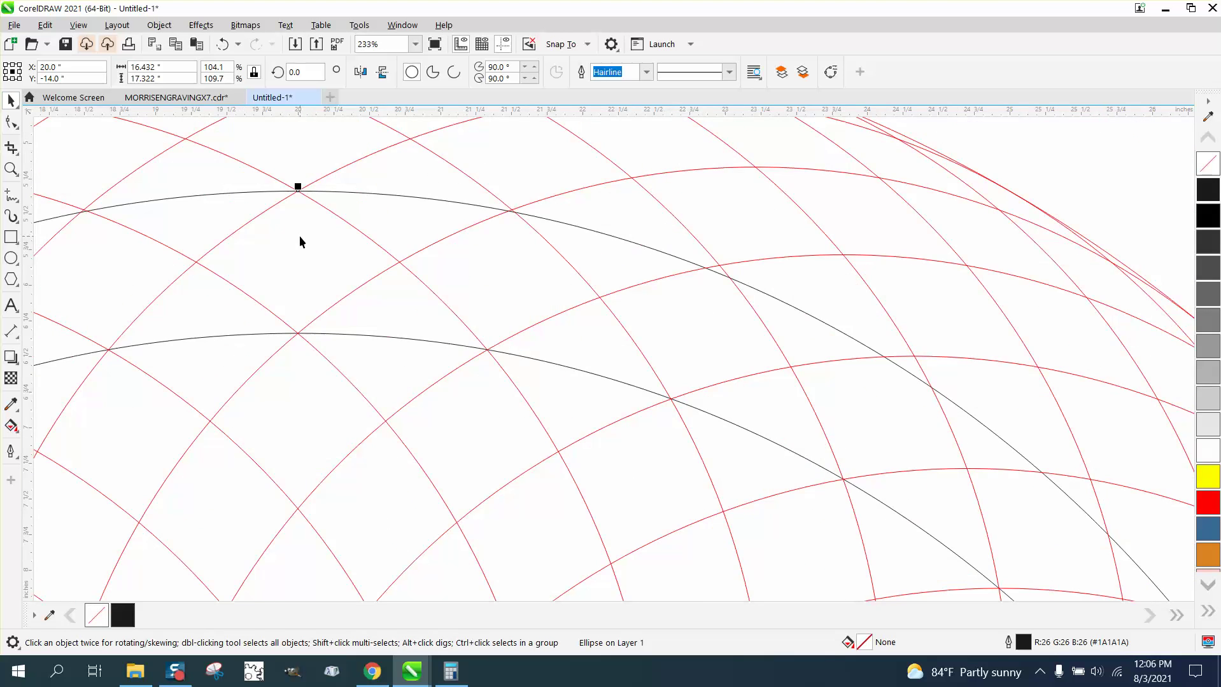
pyautogui.scroll(-6, 300, 236)
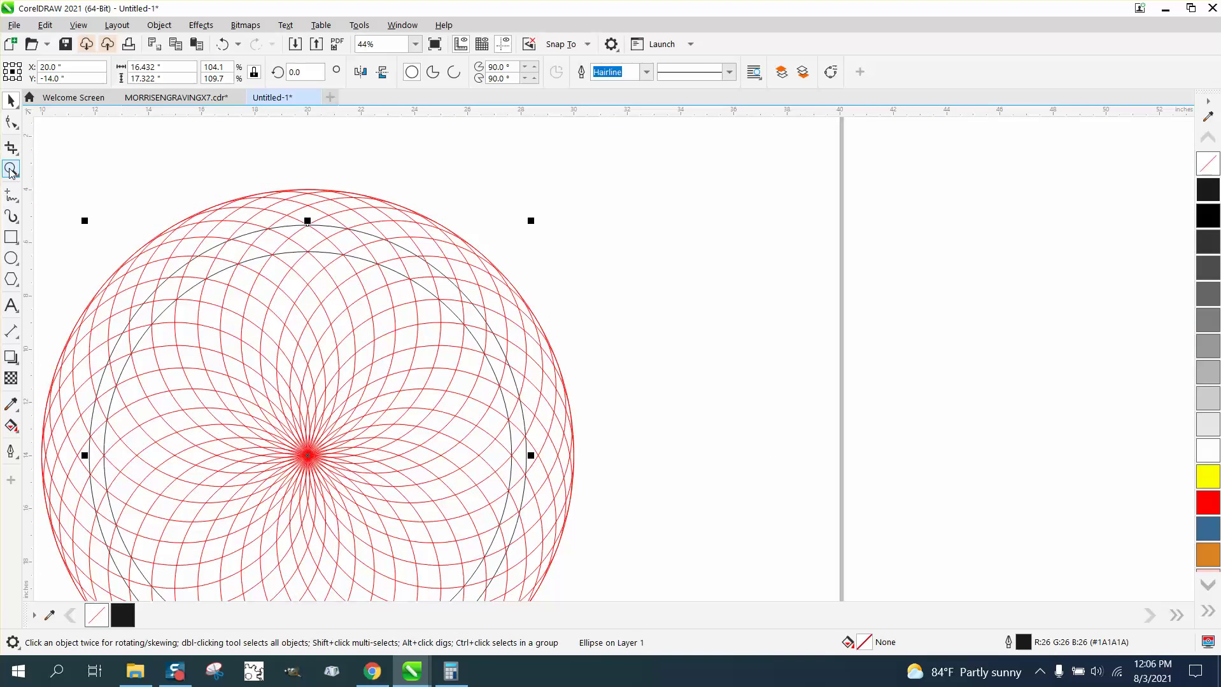
# Stretch the larger dark circle's width about its centre to about 17.32 inches, snapping its right edge to the next pattern intersection.
pyautogui.click(11, 170)
pyautogui.moveTo(466, 430); pyautogui.dragTo(638, 477)
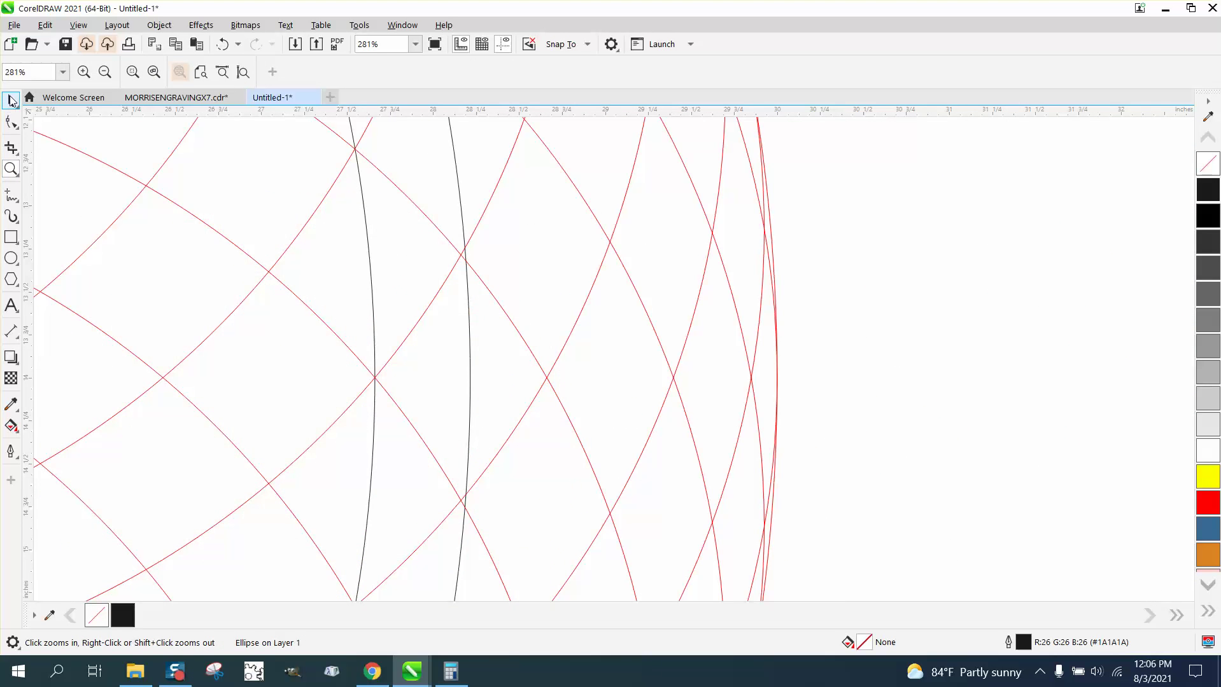
pyautogui.click(10, 100)
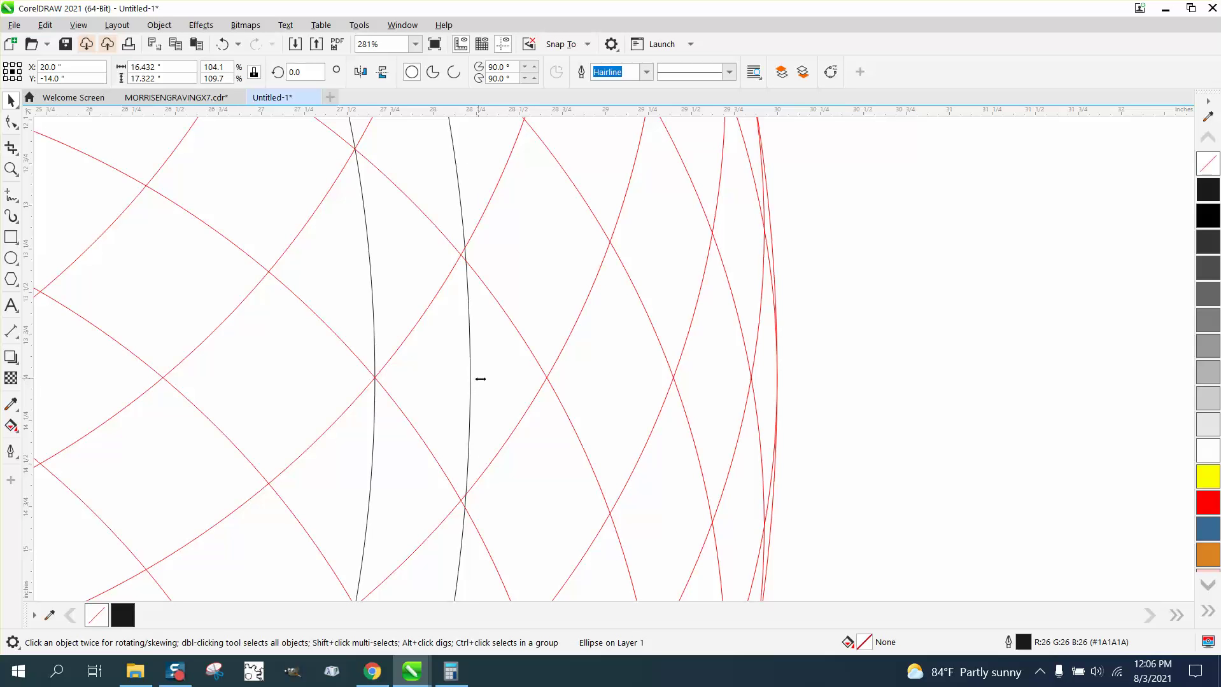
pyautogui.moveTo(481, 379); pyautogui.dragTo(551, 378)
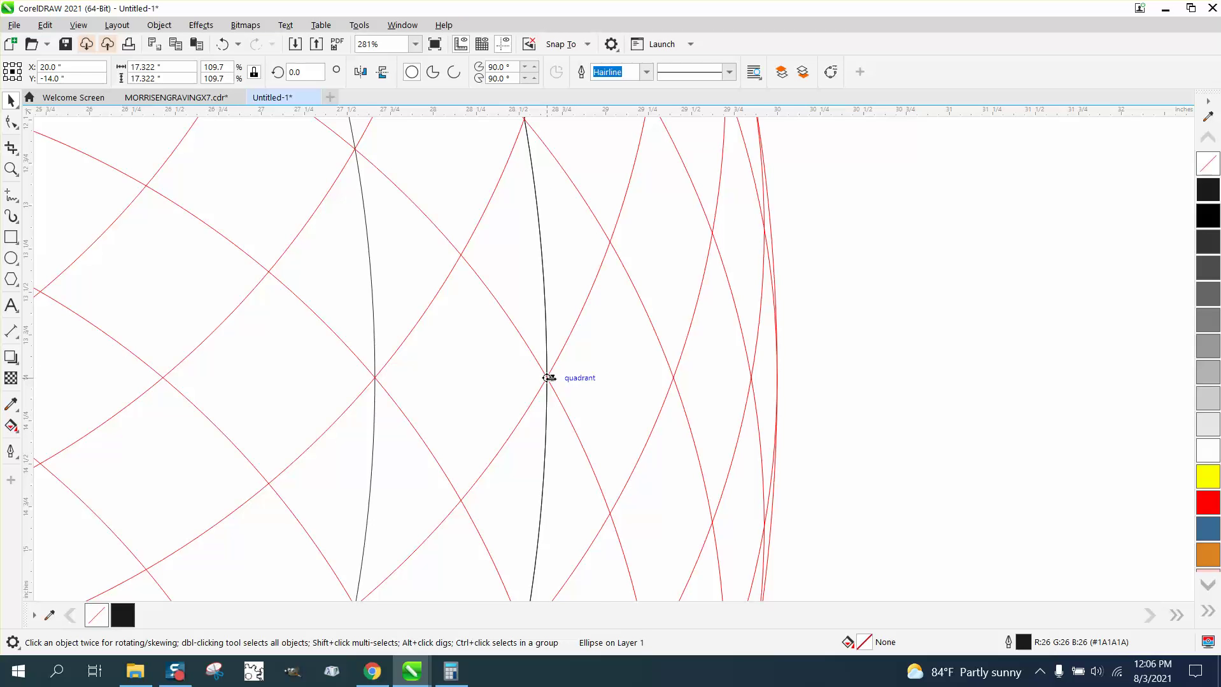
# Make a concentric copy of the larger dark circle widened to about 18.79 inches, snapping its right edge to the next pattern intersection.
pyautogui.moveTo(548, 378); pyautogui.dragTo(675, 376)
pyautogui.scroll(-2, 616, 485)
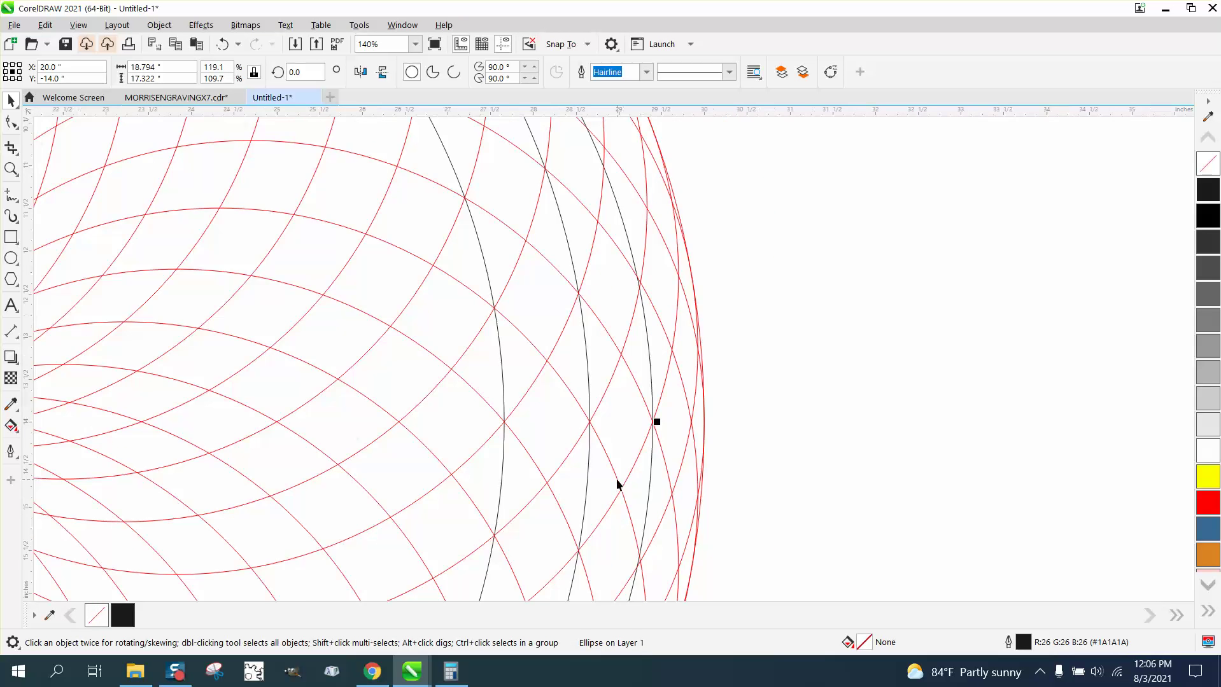
pyautogui.scroll(-3, 617, 485)
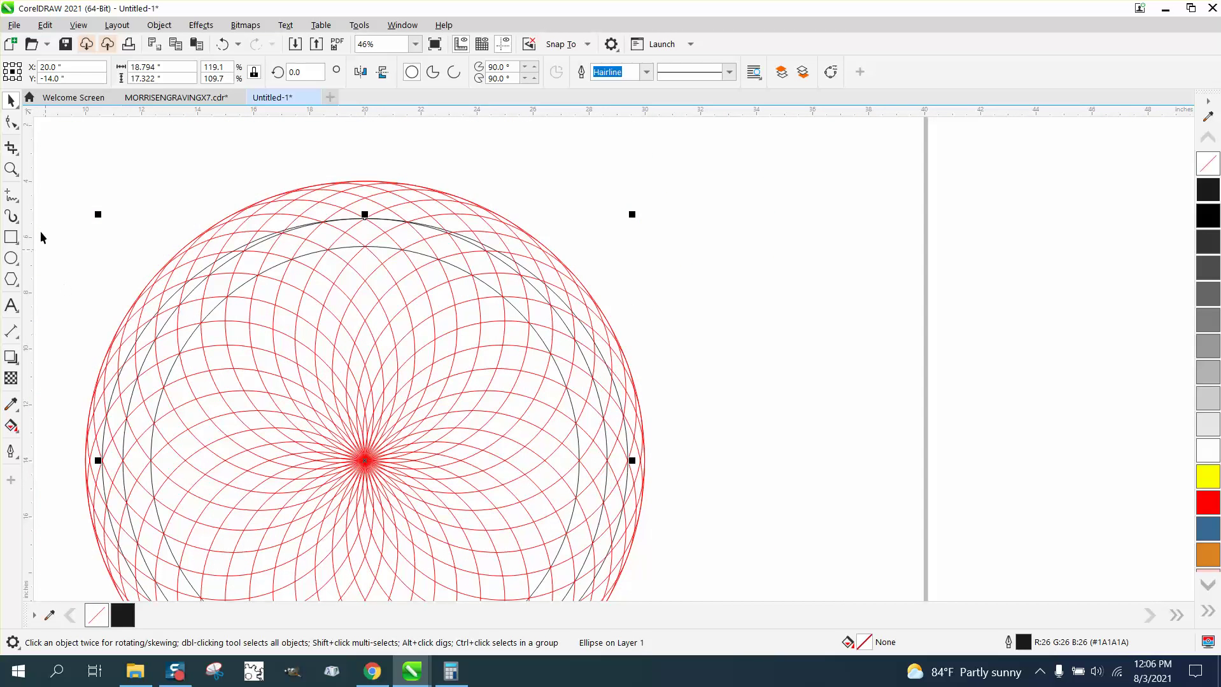
# Stretch the new dark ellipse's height about its centre to about 18.79 inches, snapping its top to the next pattern intersection.
pyautogui.click(11, 168)
pyautogui.moveTo(362, 196); pyautogui.dragTo(450, 266)
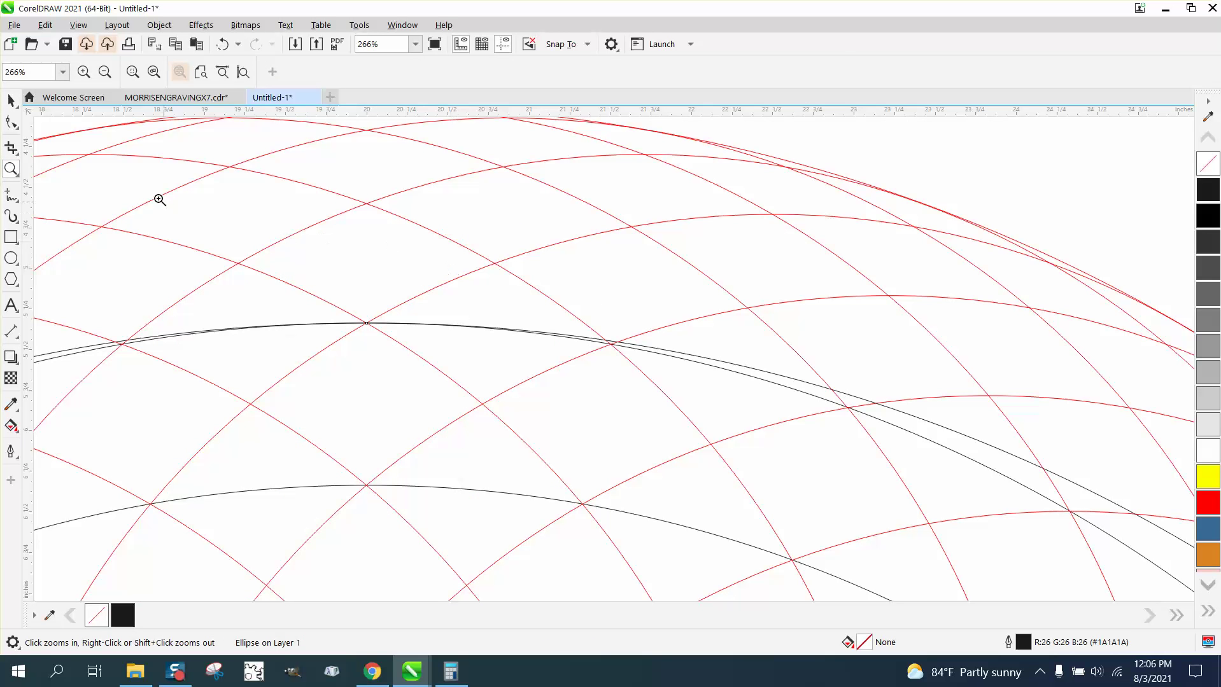
pyautogui.click(11, 100)
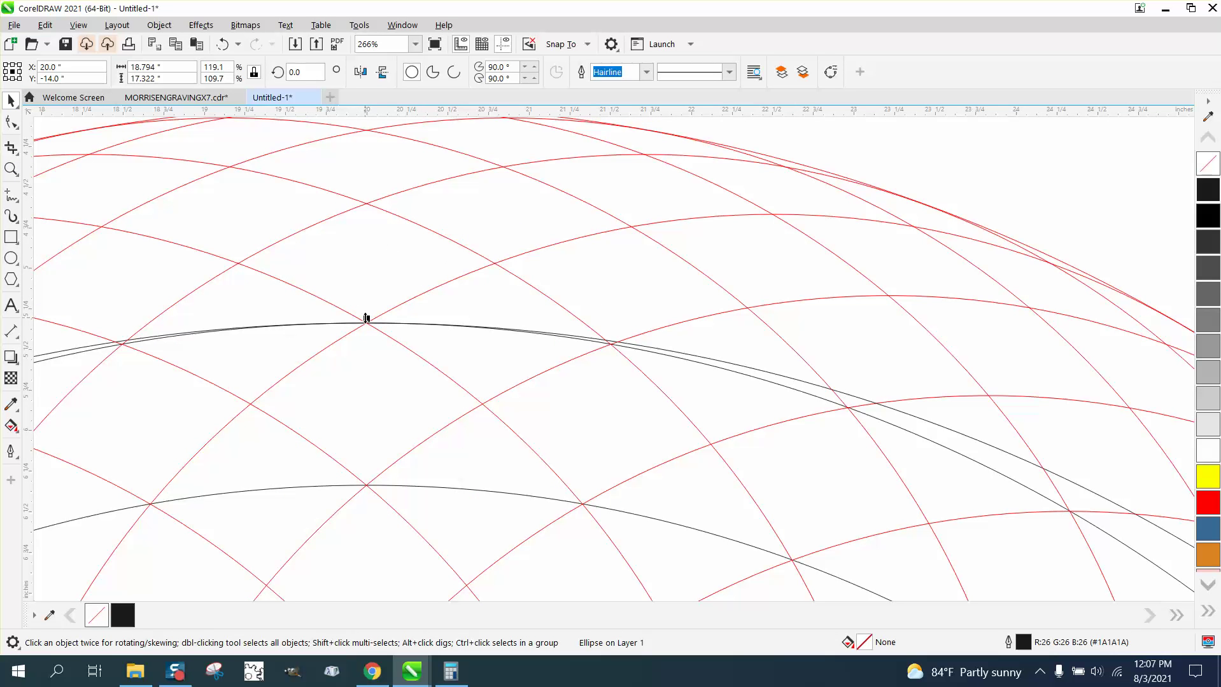
pyautogui.moveTo(367, 318); pyautogui.dragTo(367, 200)
pyautogui.scroll(-4, 292, 208)
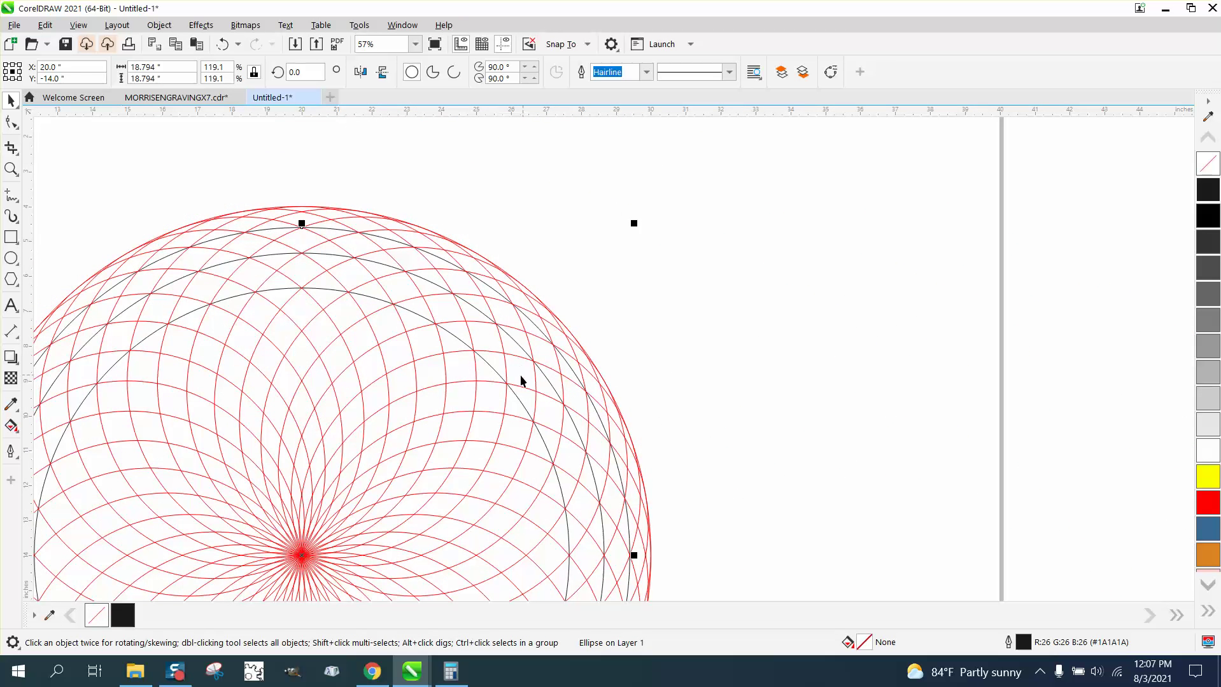
# Make a concentric copy of the outermost dark circle with its height stretched to about 19.70 inches, snapping its top to the uppermost intersection.
pyautogui.press('z')
pyautogui.moveTo(267, 189); pyautogui.dragTo(405, 300)
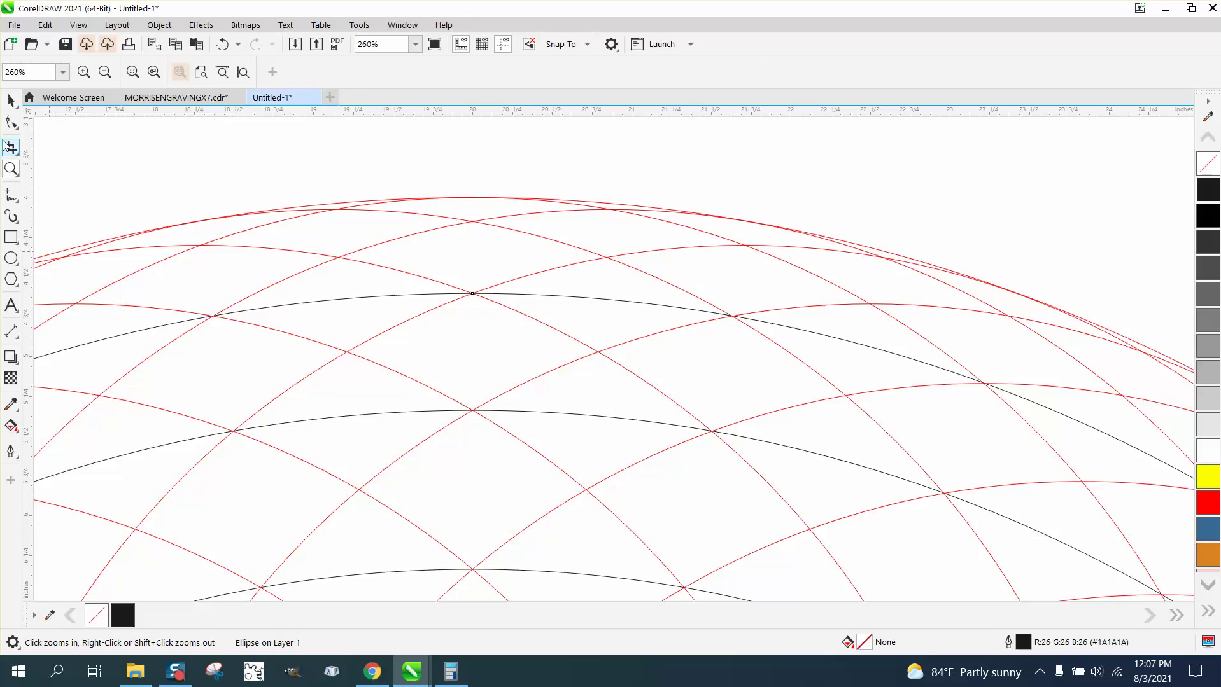
pyautogui.click(11, 100)
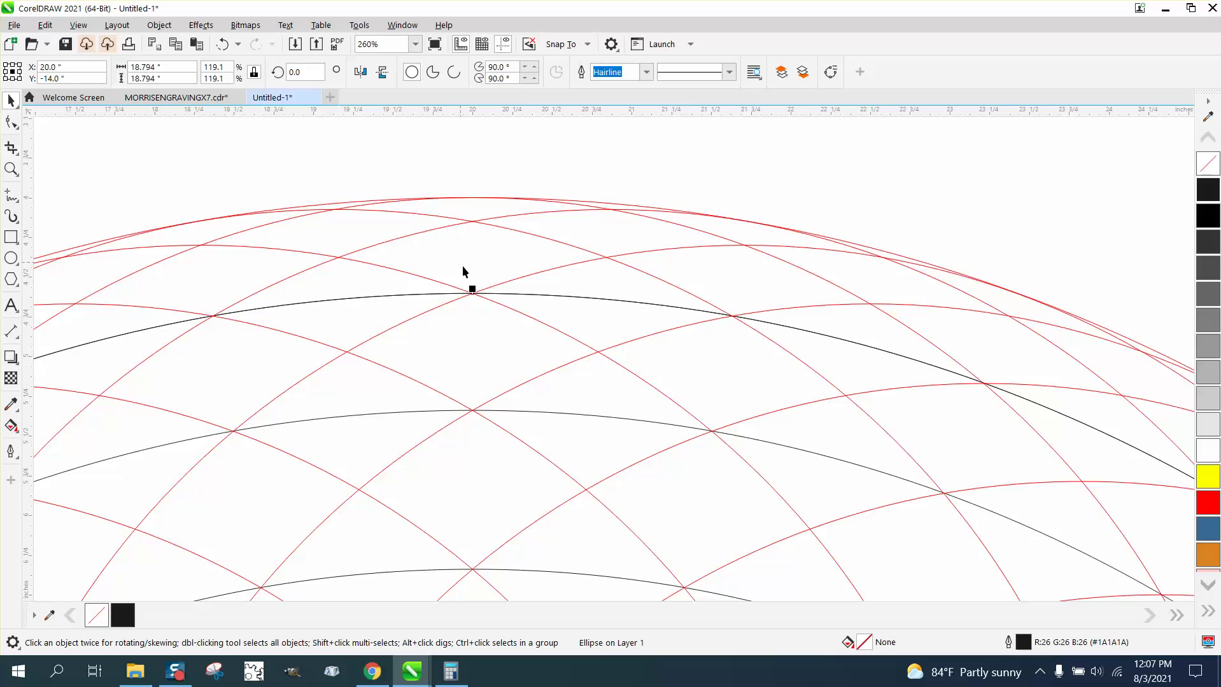
pyautogui.moveTo(471, 289); pyautogui.dragTo(472, 224)
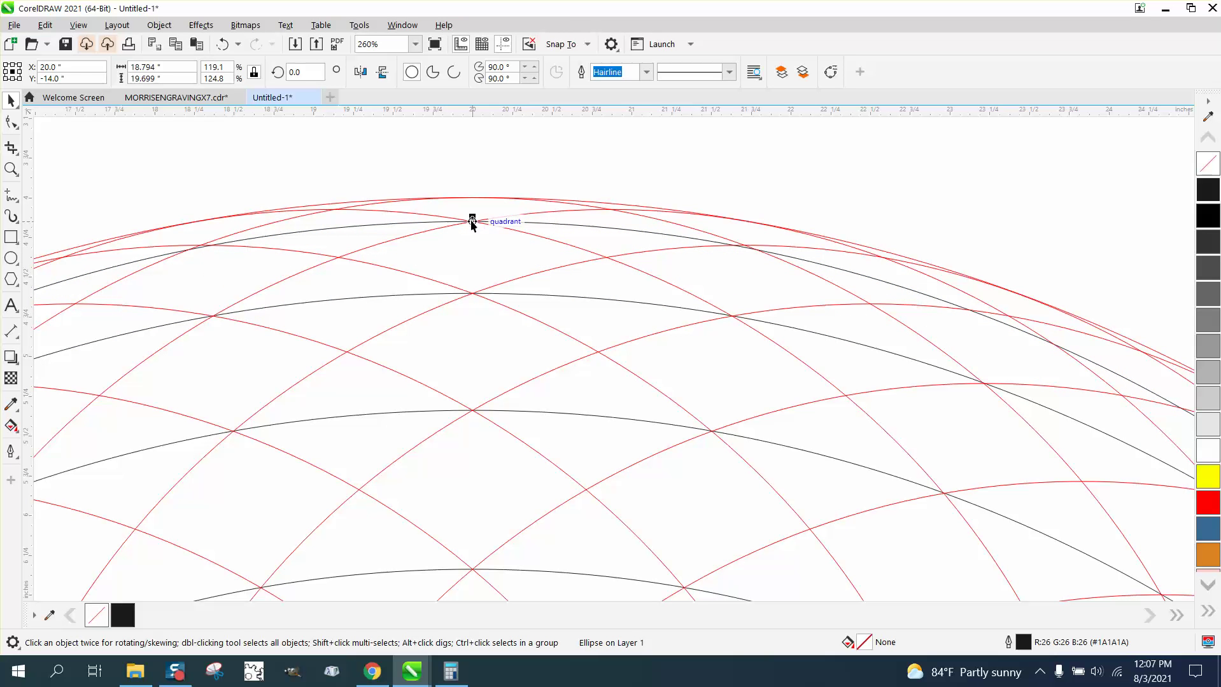
pyautogui.scroll(-8, 400, 211)
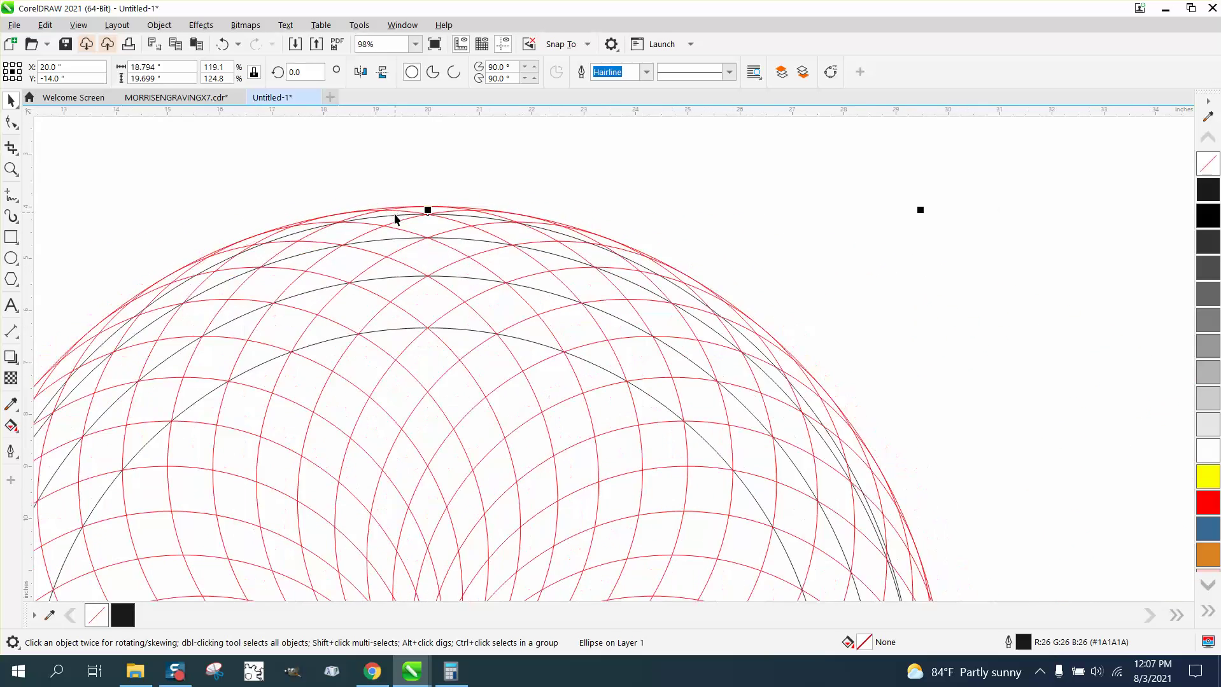
# Stretch the outermost dark ellipse's width about its centre to about 19.70 inches, snapping its right edge to the outermost intersection.
pyautogui.click(12, 169)
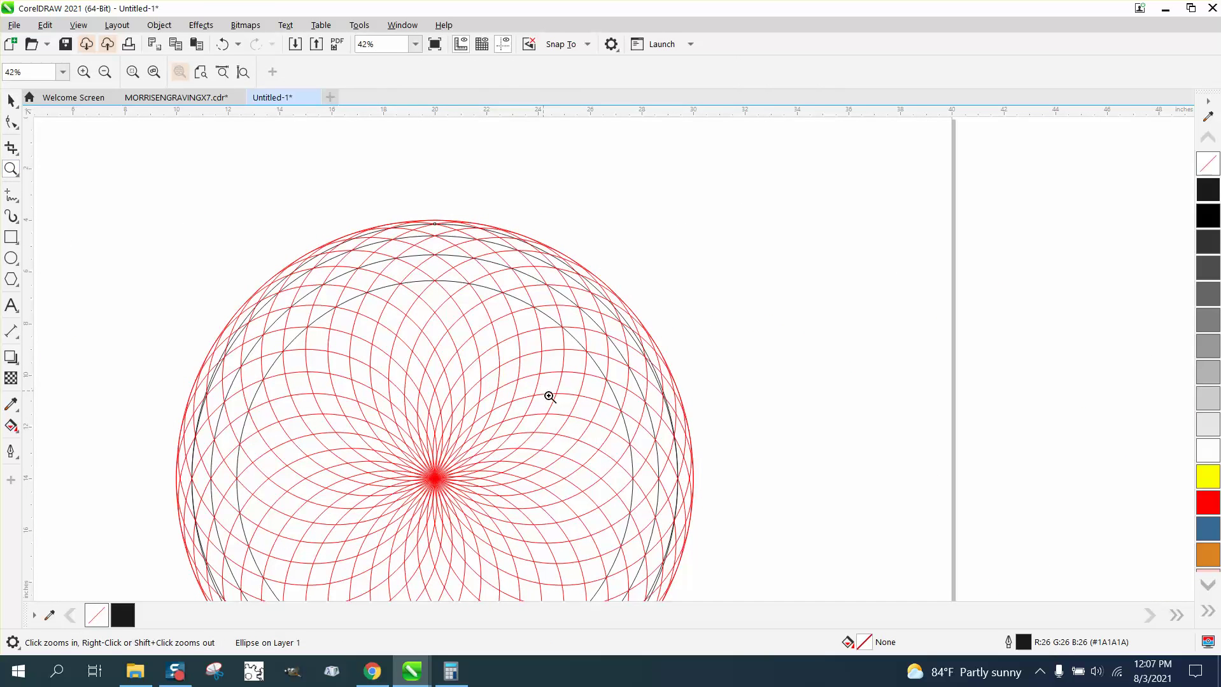
pyautogui.moveTo(575, 428); pyautogui.dragTo(824, 569)
pyautogui.click(11, 100)
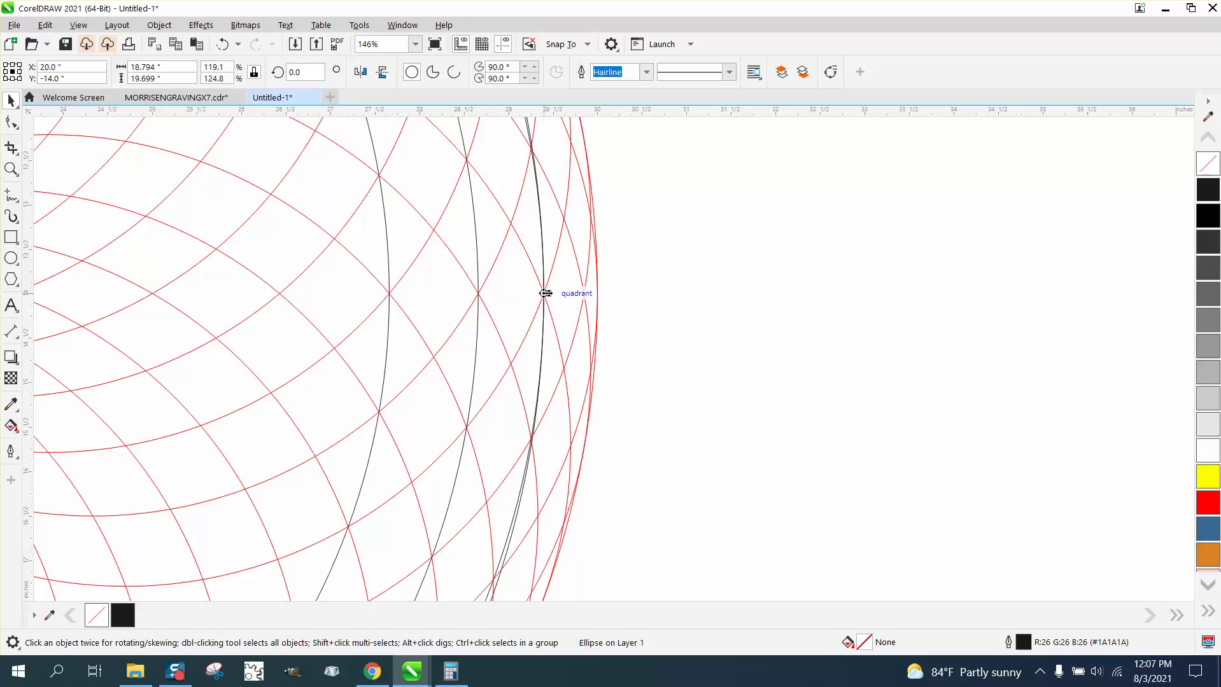
pyautogui.moveTo(546, 294); pyautogui.dragTo(585, 294)
pyautogui.scroll(-4, 624, 302)
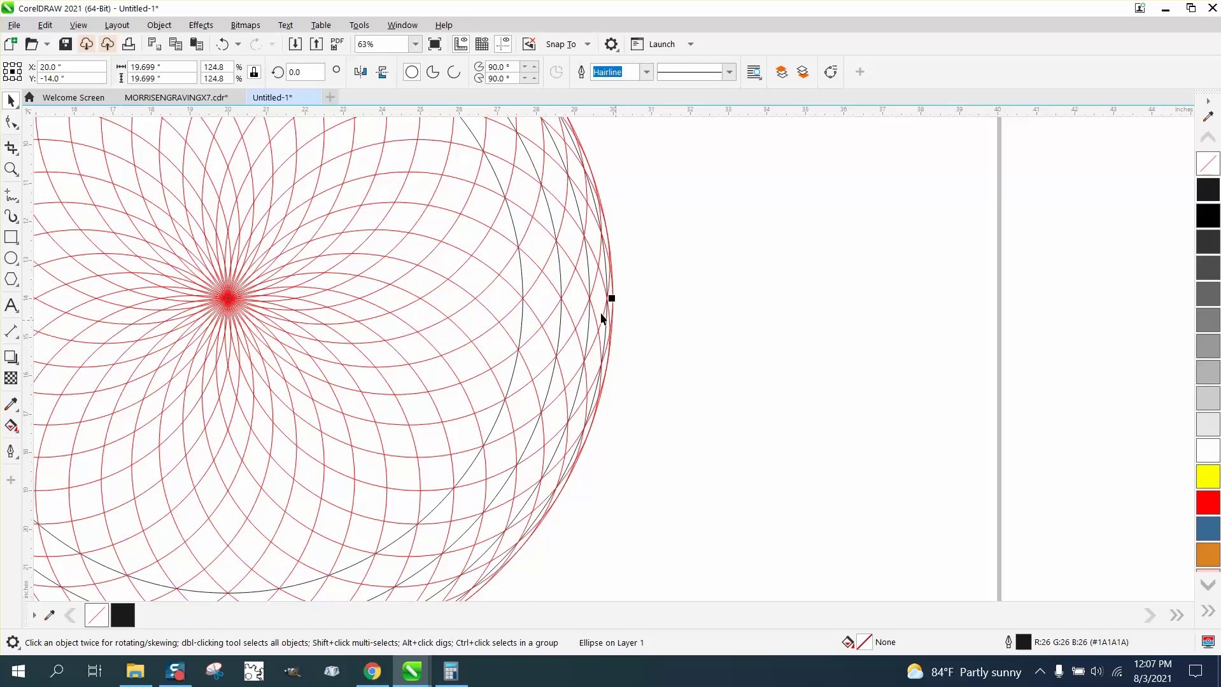
pyautogui.scroll(-4, 575, 295)
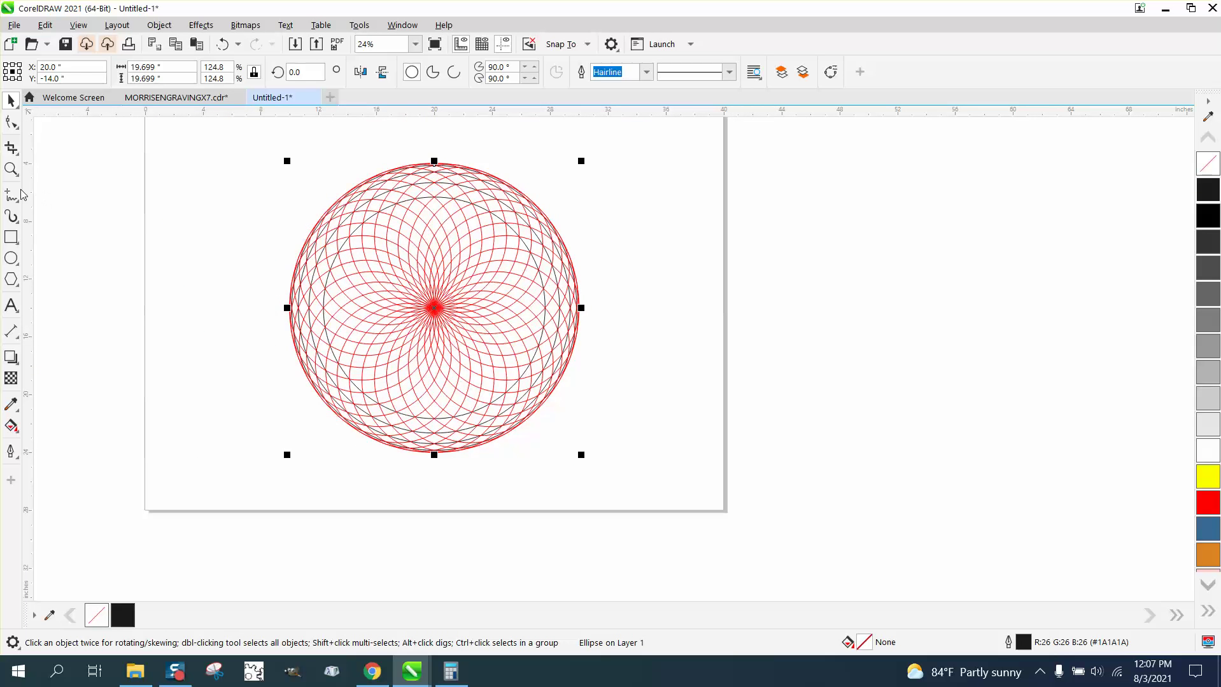
# Smart Fill the four triangular cells resting on the dark circles, just right of the pattern's top centre, with black and no outline.
pyautogui.click(11, 168)
pyautogui.moveTo(406, 156); pyautogui.dragTo(507, 230)
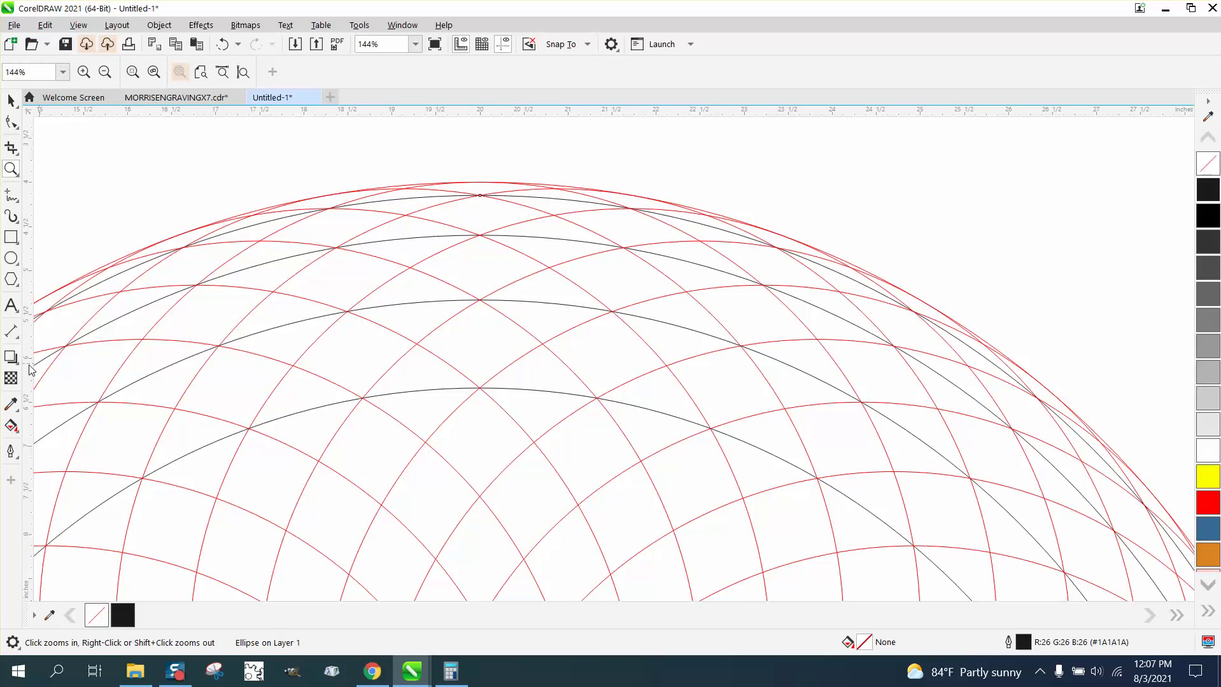
pyautogui.click(12, 431)
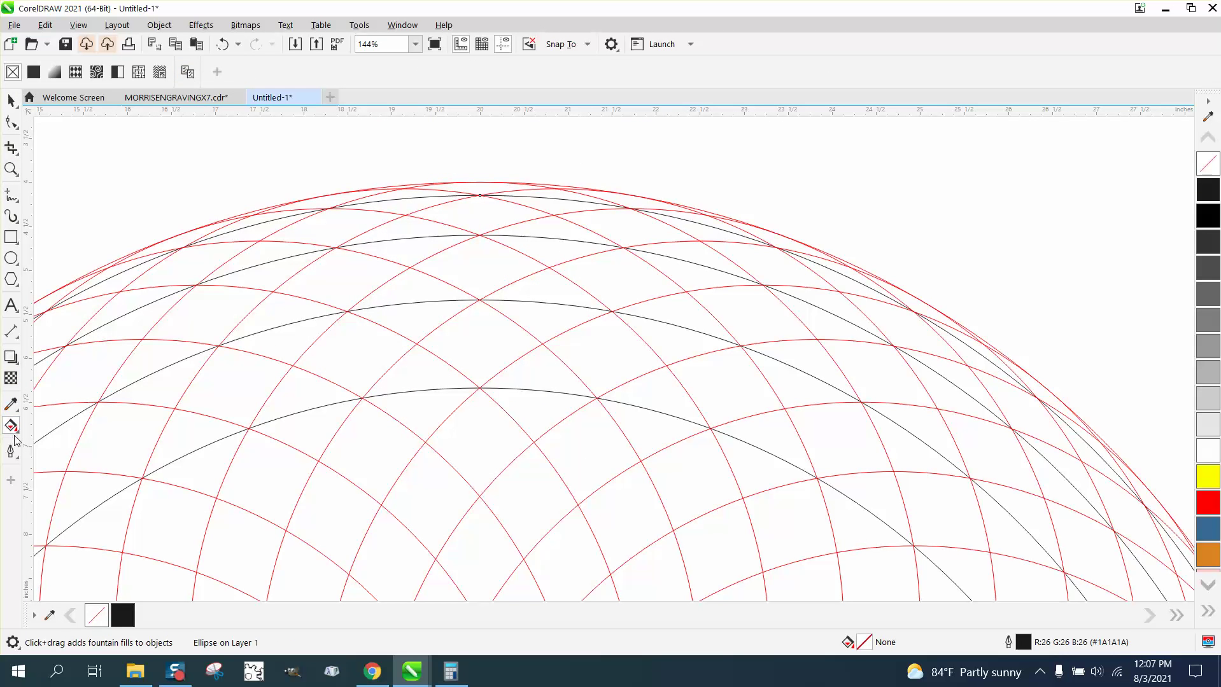
pyautogui.click(85, 435)
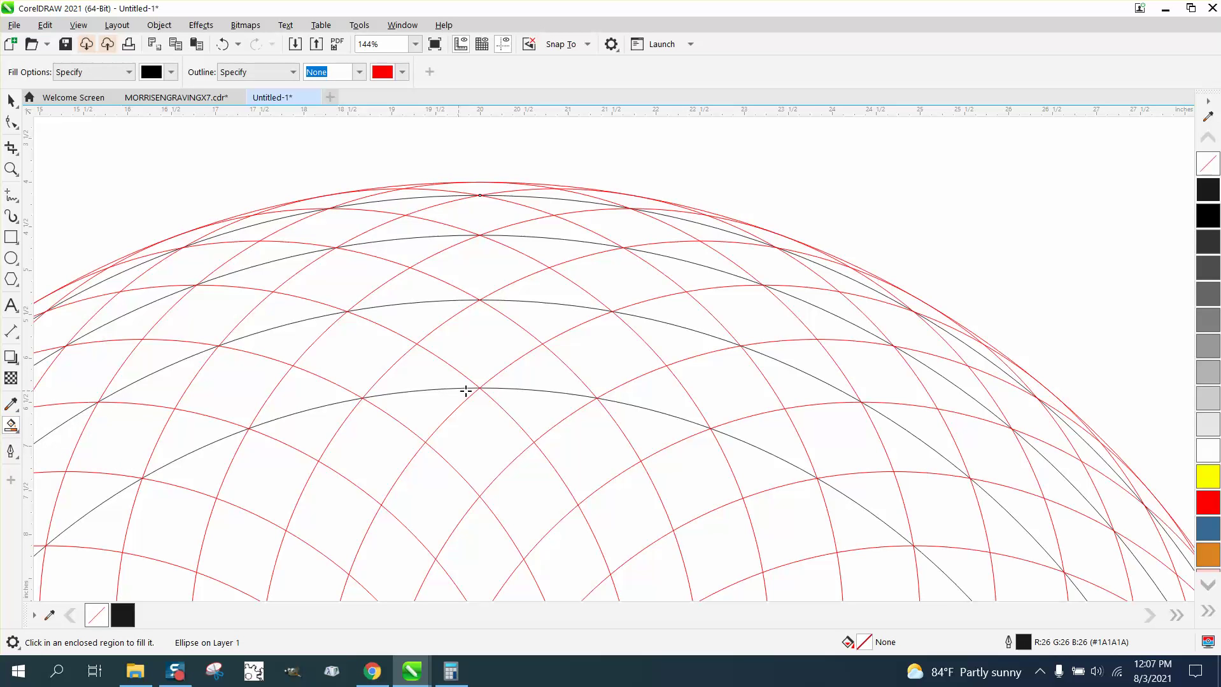
pyautogui.click(485, 363)
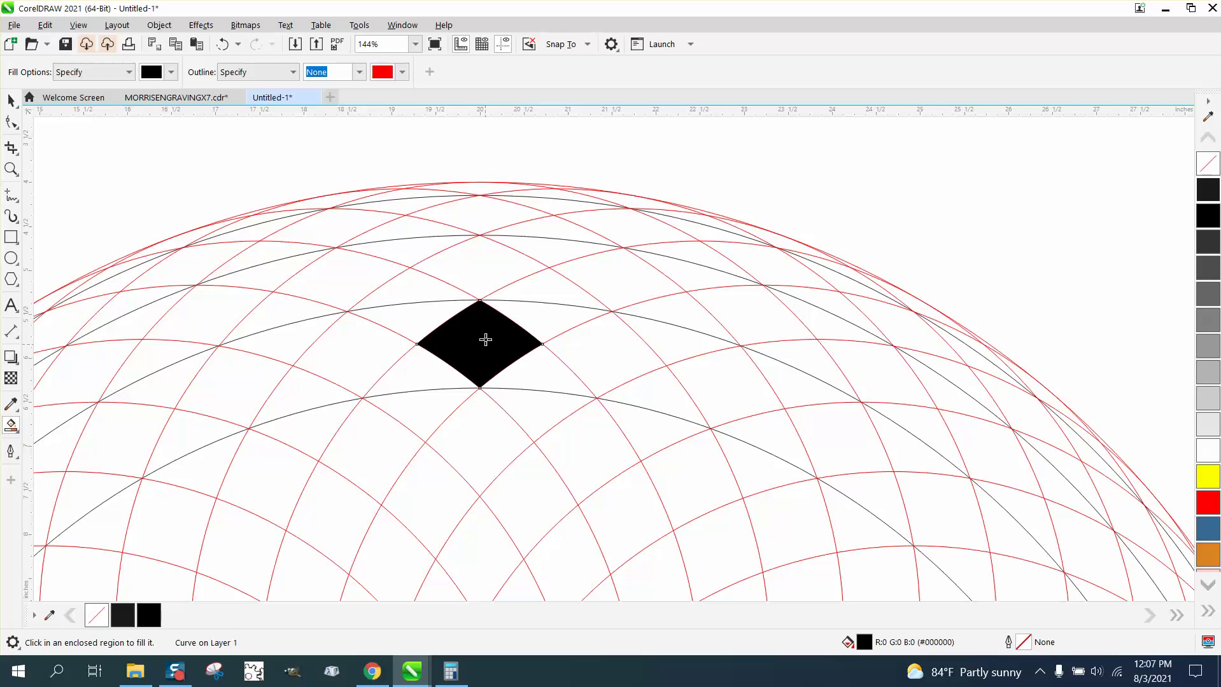
pyautogui.click(222, 44)
pyautogui.click(555, 383)
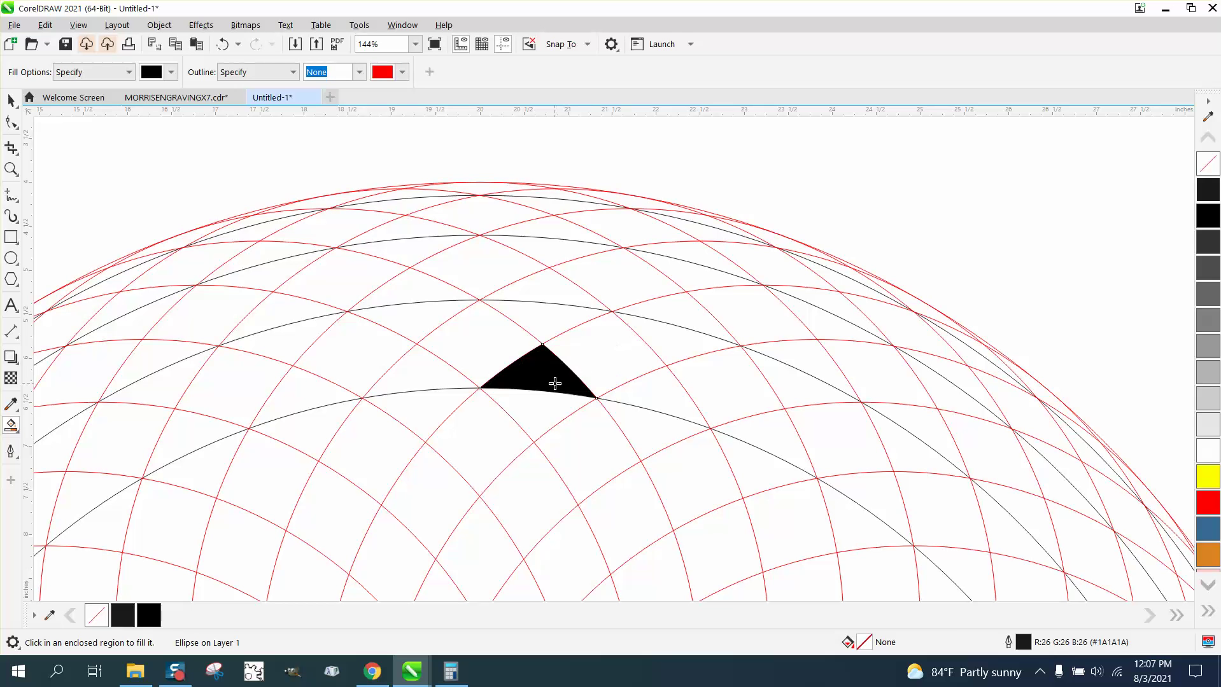
pyautogui.click(551, 293)
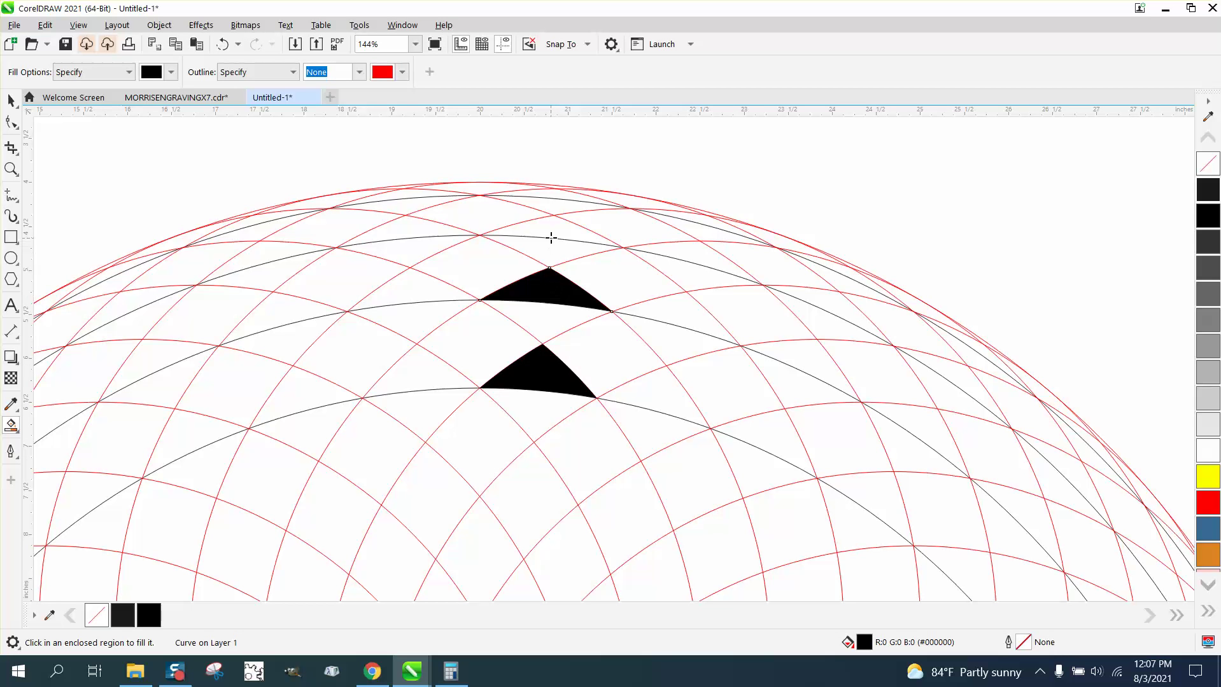
pyautogui.click(554, 198)
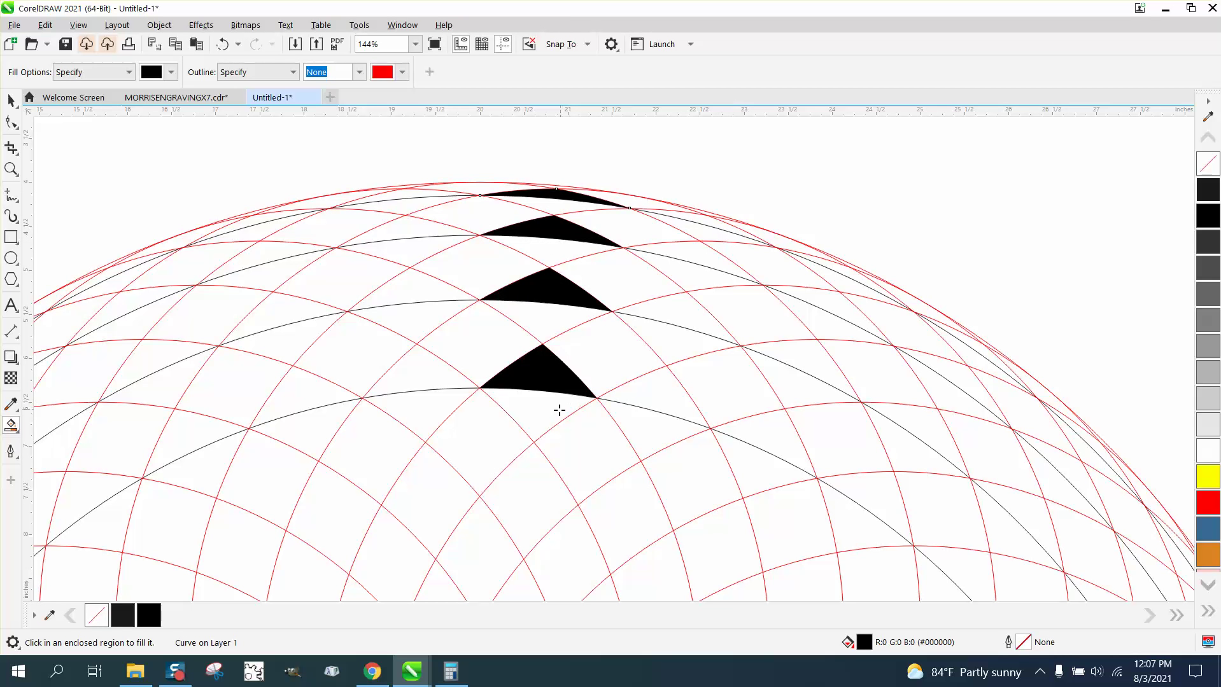
pyautogui.scroll(-5, 422, 390)
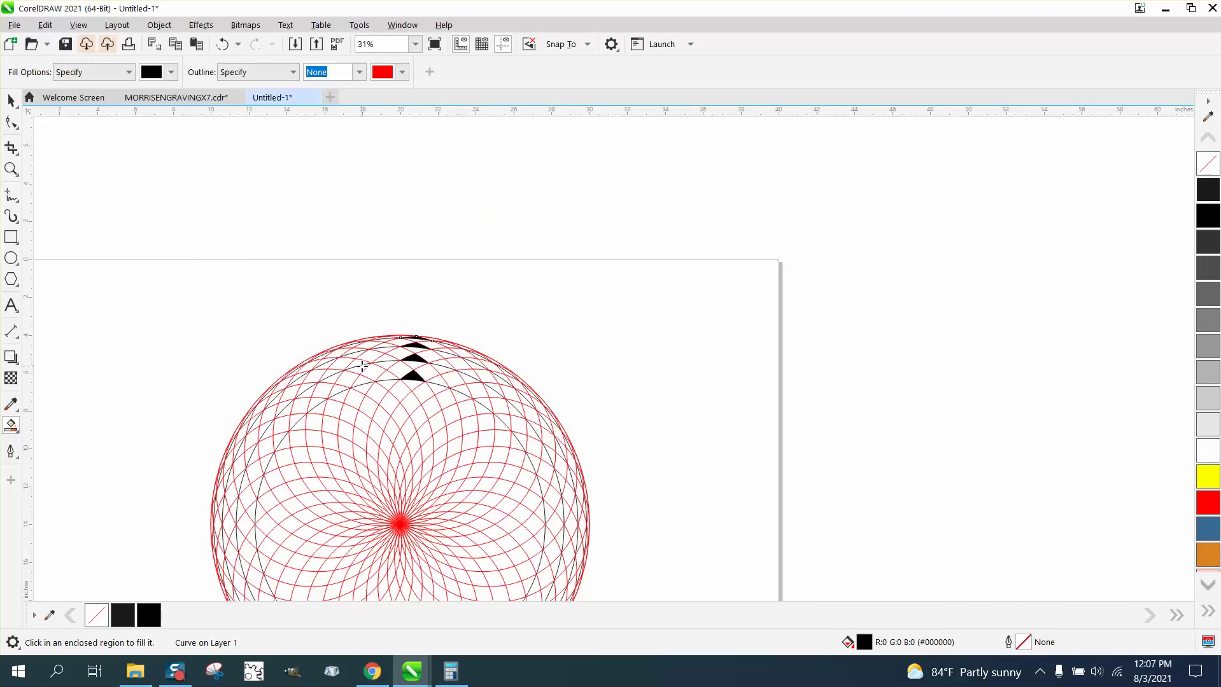
pyautogui.click(11, 168)
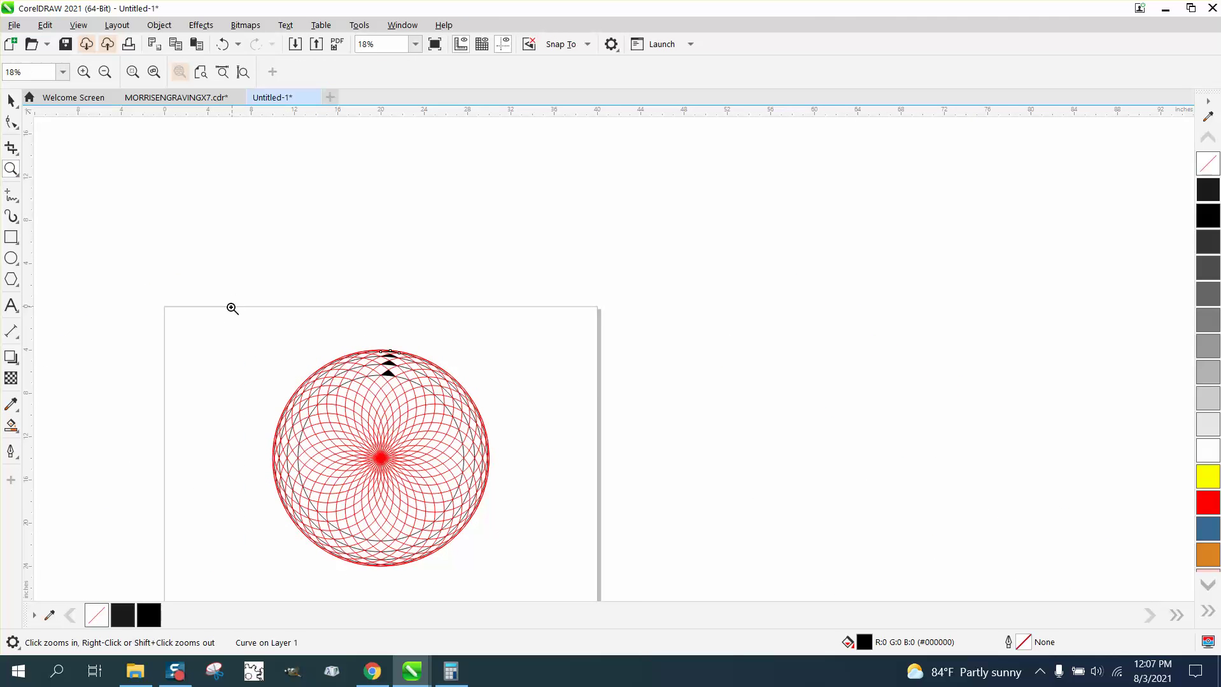